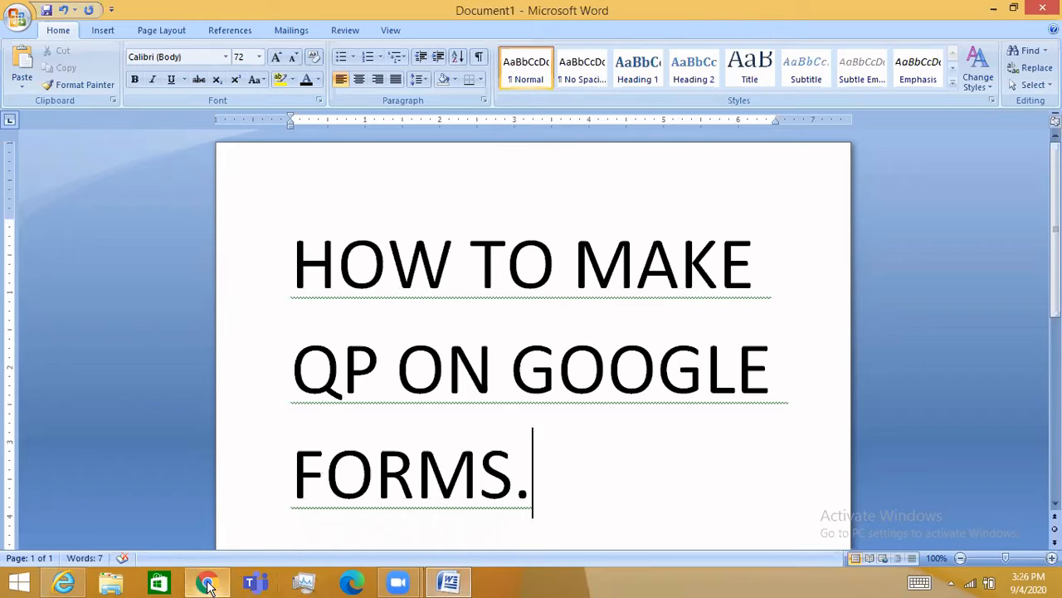
- Switch to the Chrome window showing Gmail and open Google Drive from the Google apps
mouse_move(206, 585)
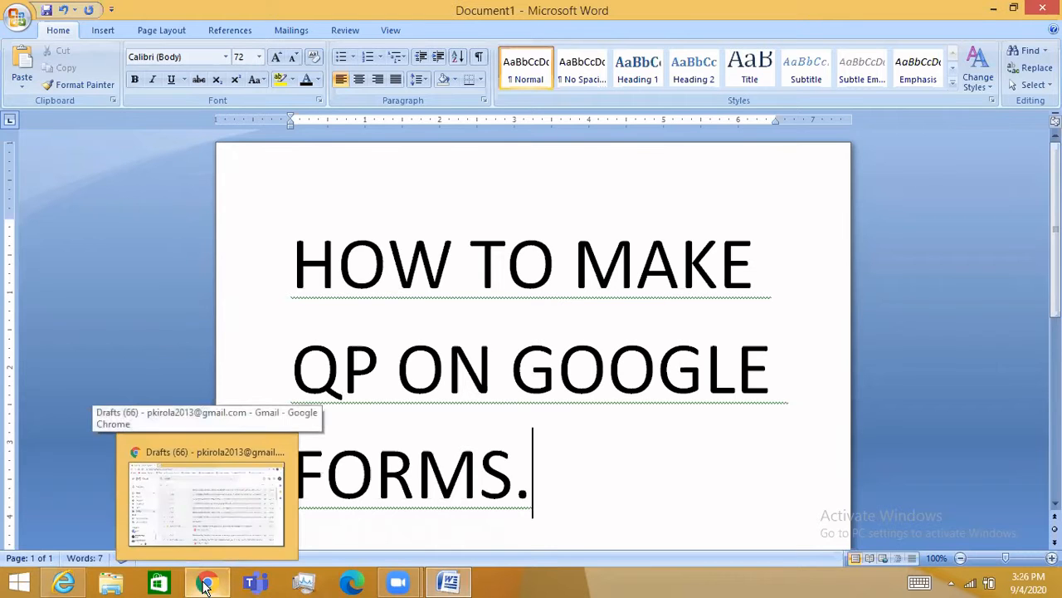
left_click(206, 585)
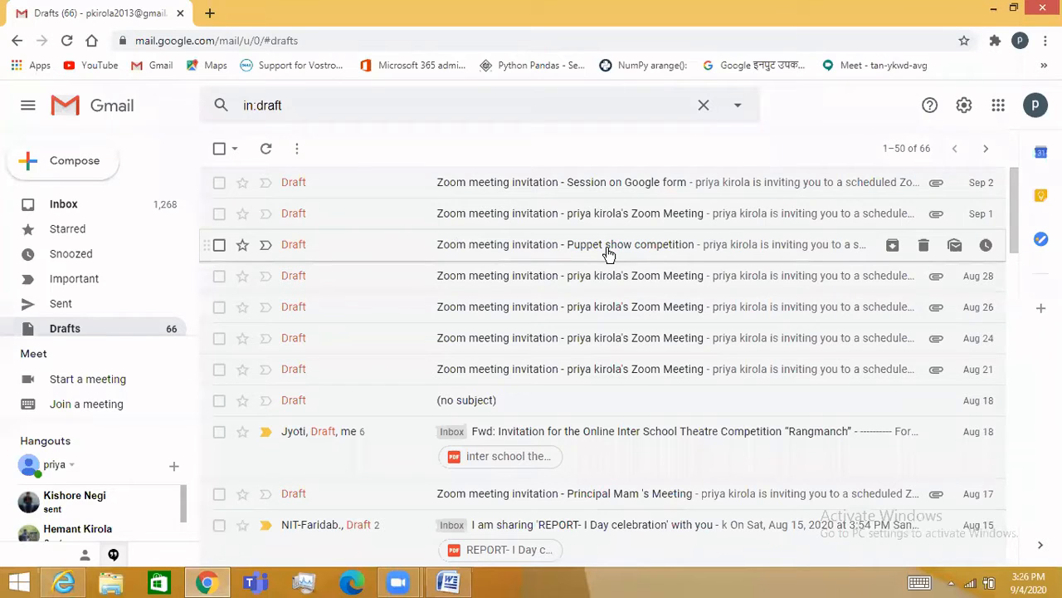
left_click(1000, 110)
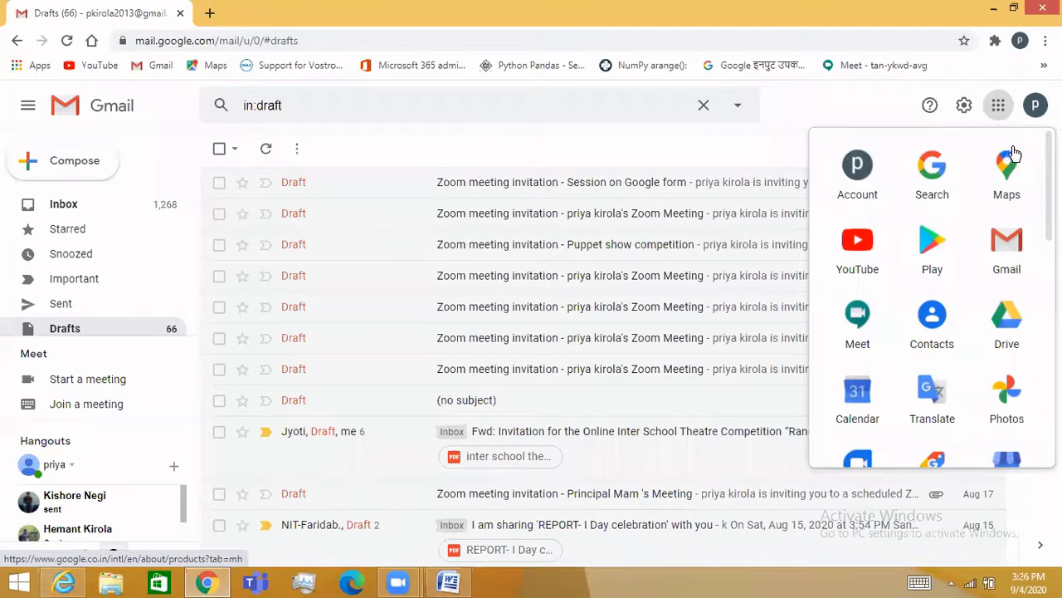
left_click(1005, 334)
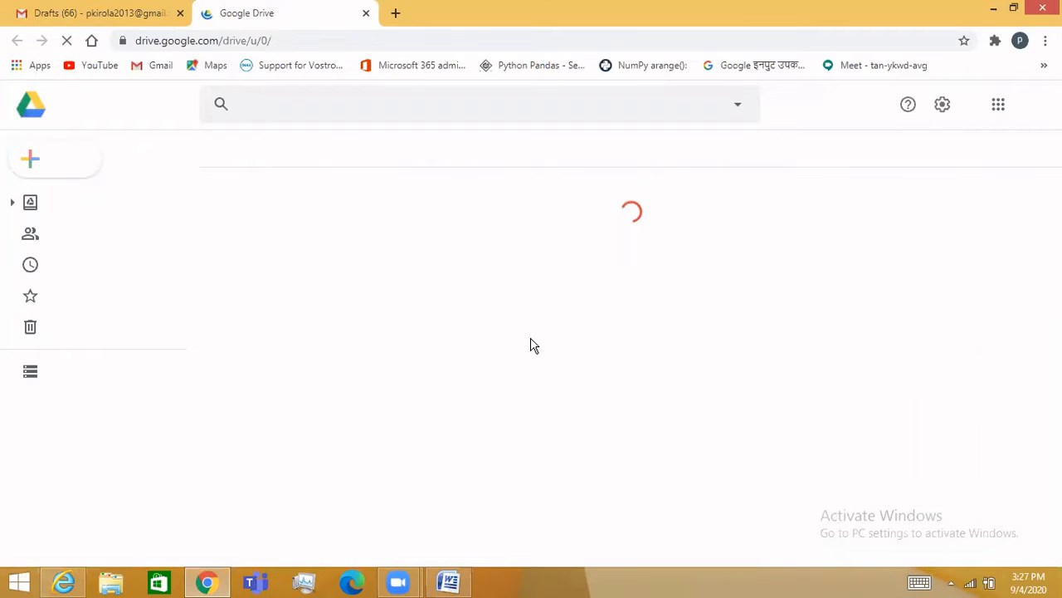
- Create a new blank Google Form in My Drive
left_click(67, 162)
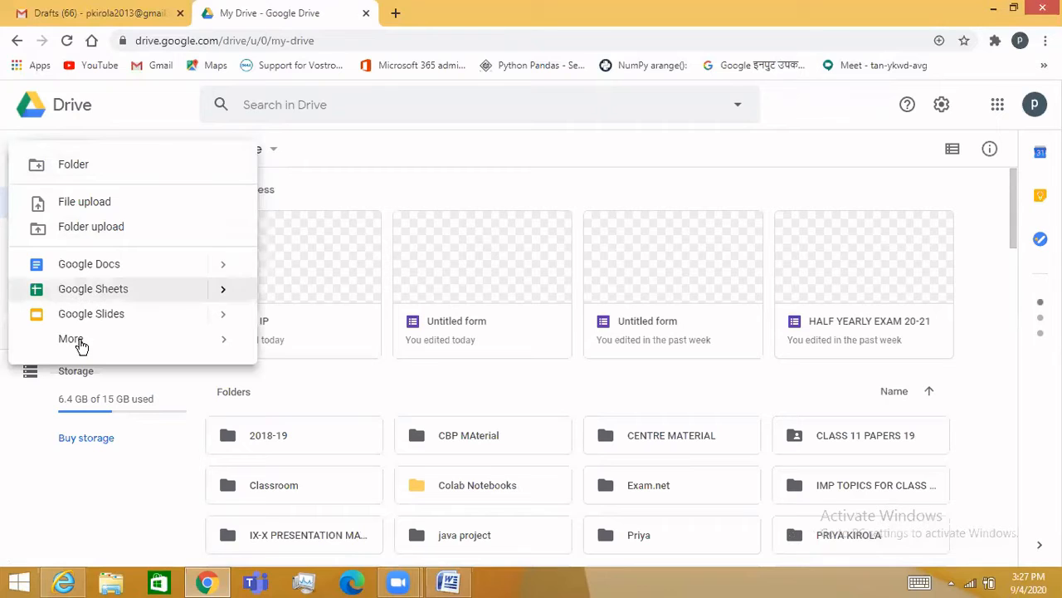
mouse_move(78, 343)
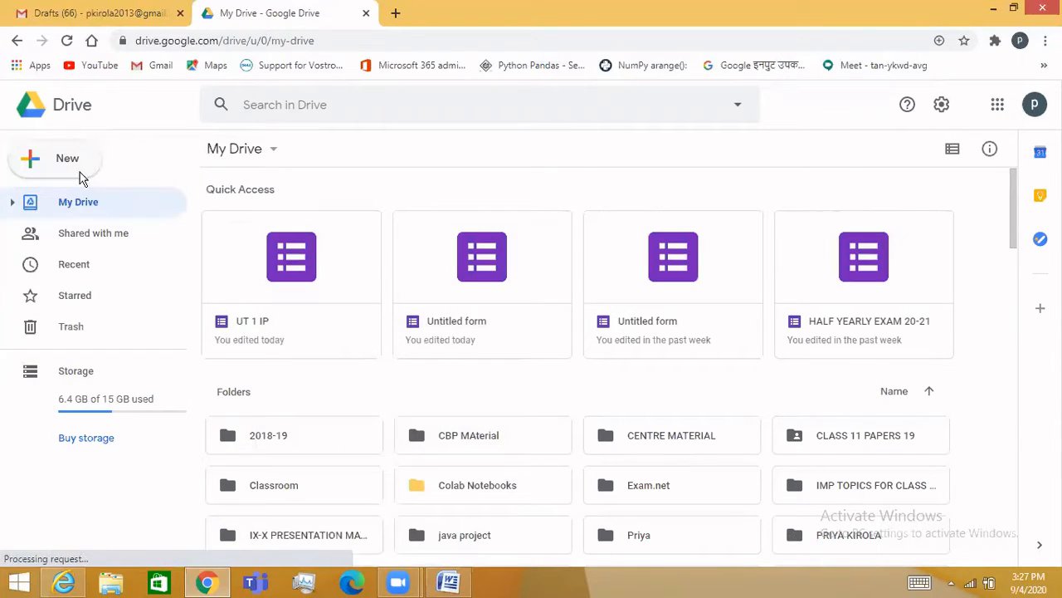
left_click(71, 161)
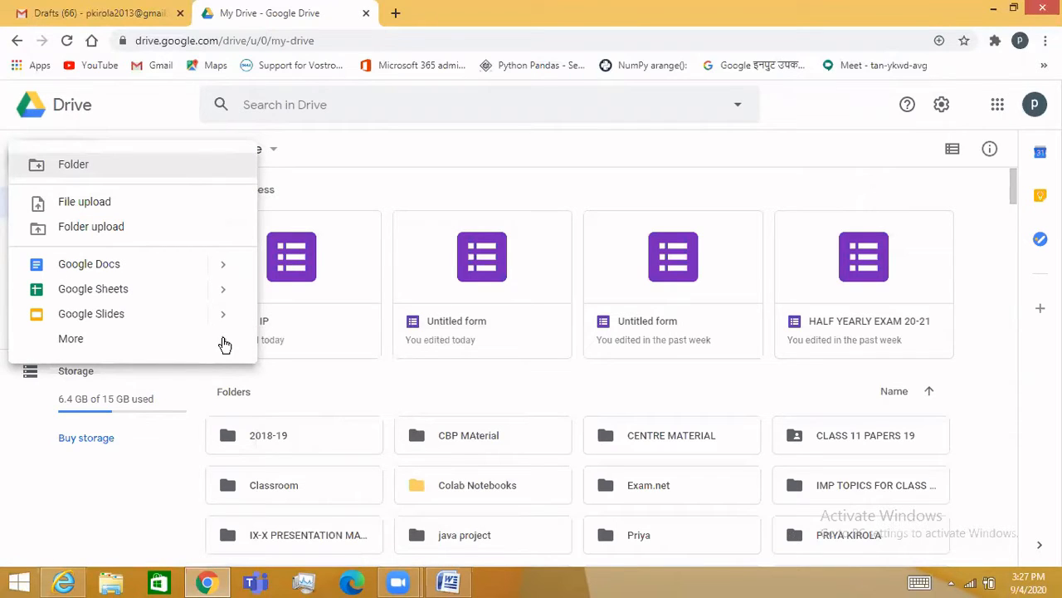
mouse_move(225, 344)
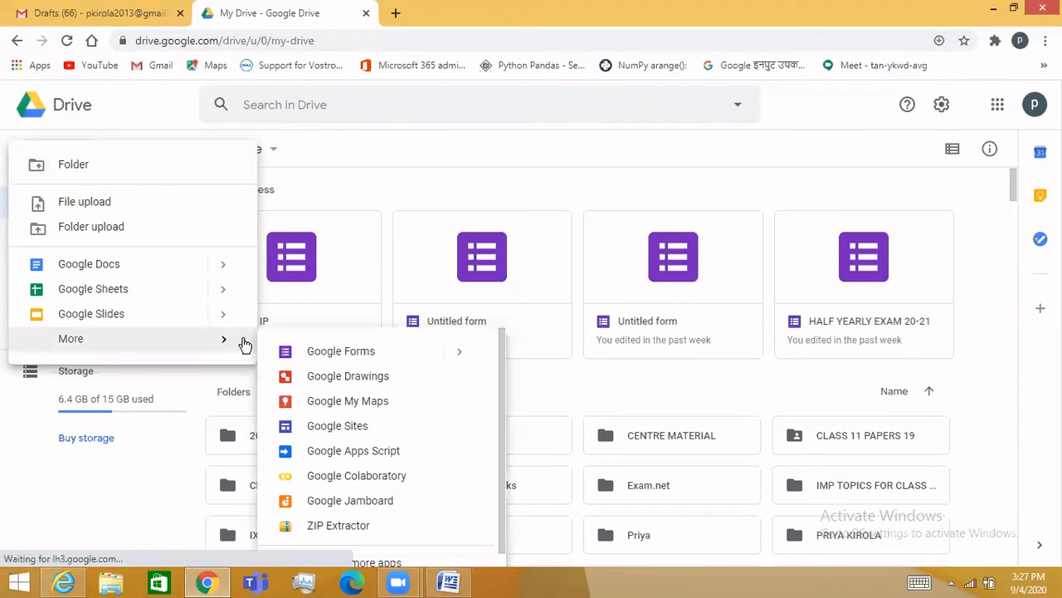
left_click(352, 359)
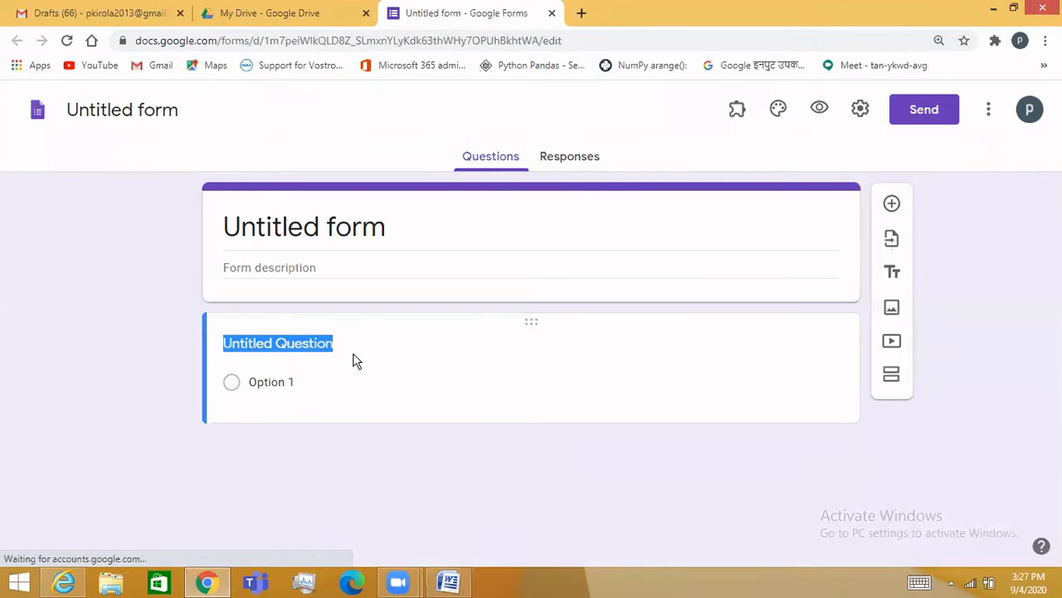
- Rename the untitled form as HALF YEARLY EXAM
left_click(183, 110)
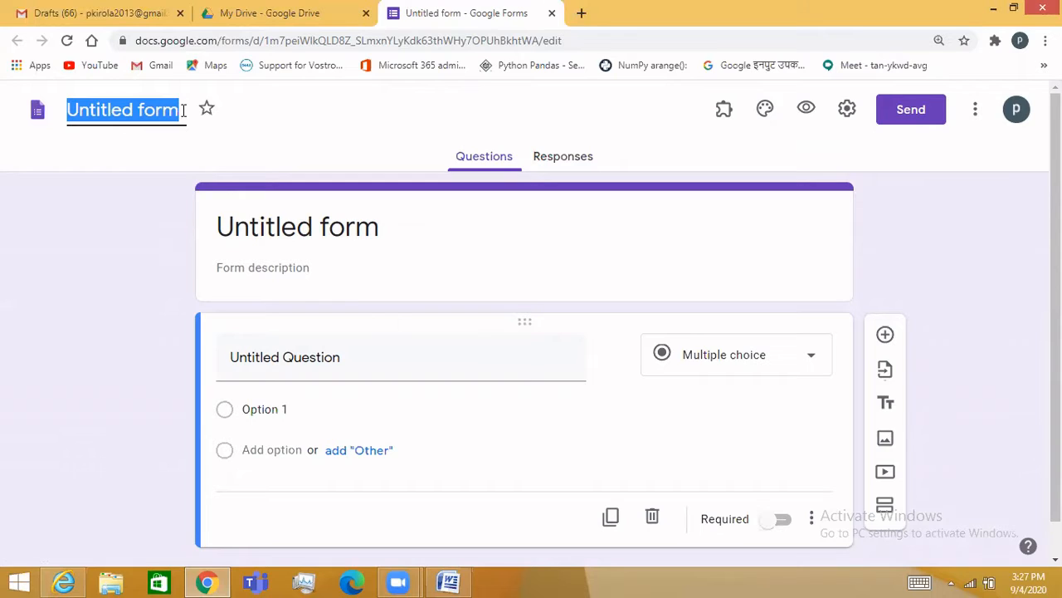
type("EX")
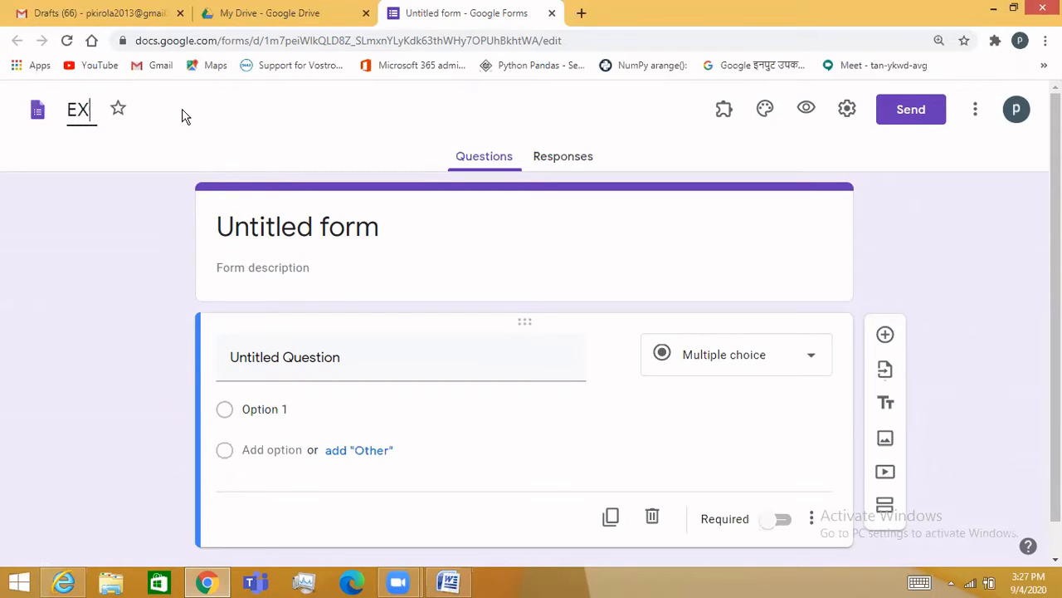
type("A")
key("BackSpace")
key("BackSpace")
key("BackSpace")
type("U")
key("BackSpace")
type("HALF YEA")
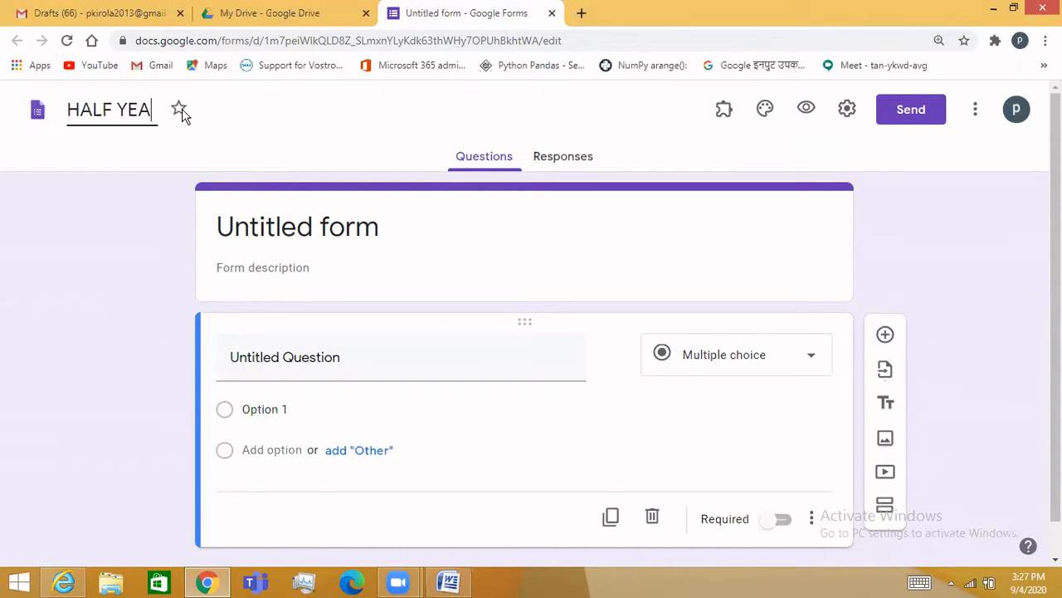
type("RLY EXAM")
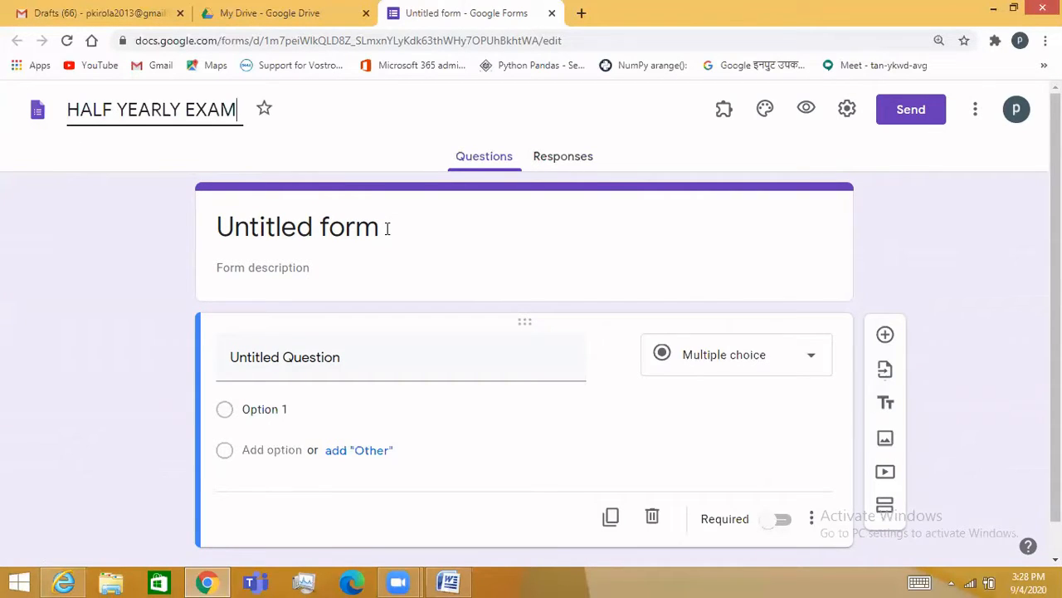
- Upload the Screenshot image from Documents as the form's header, cropped to the uppermost part of the picture
left_click(764, 114)
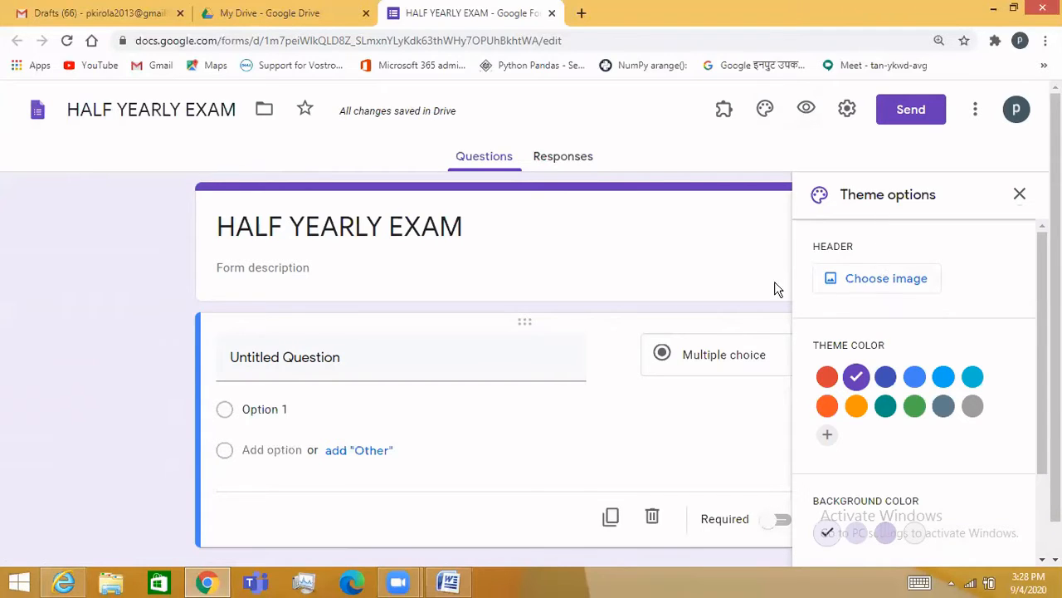
left_click(881, 280)
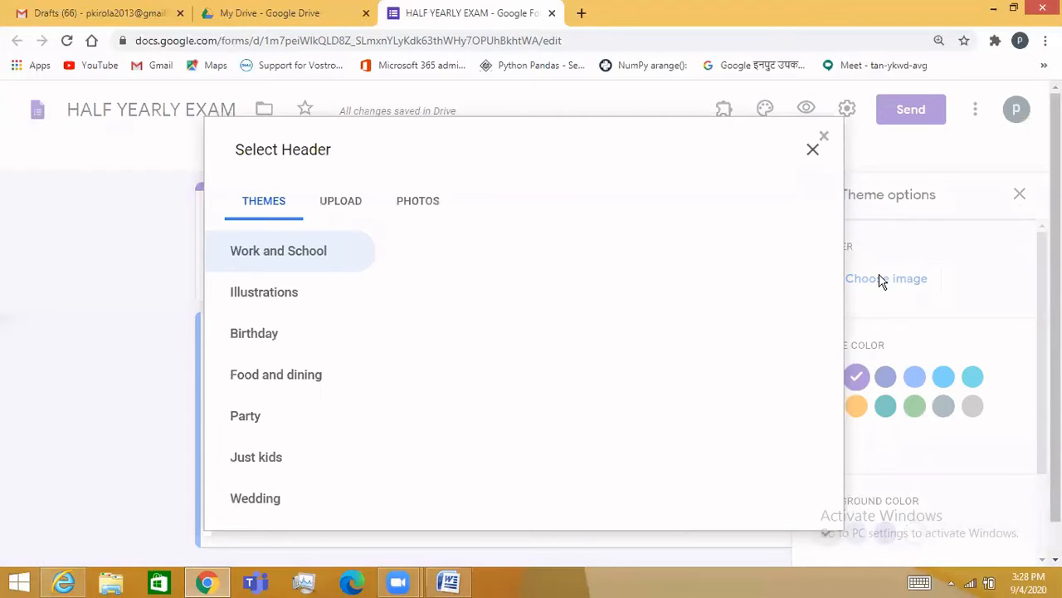
left_click(343, 204)
left_click(541, 430)
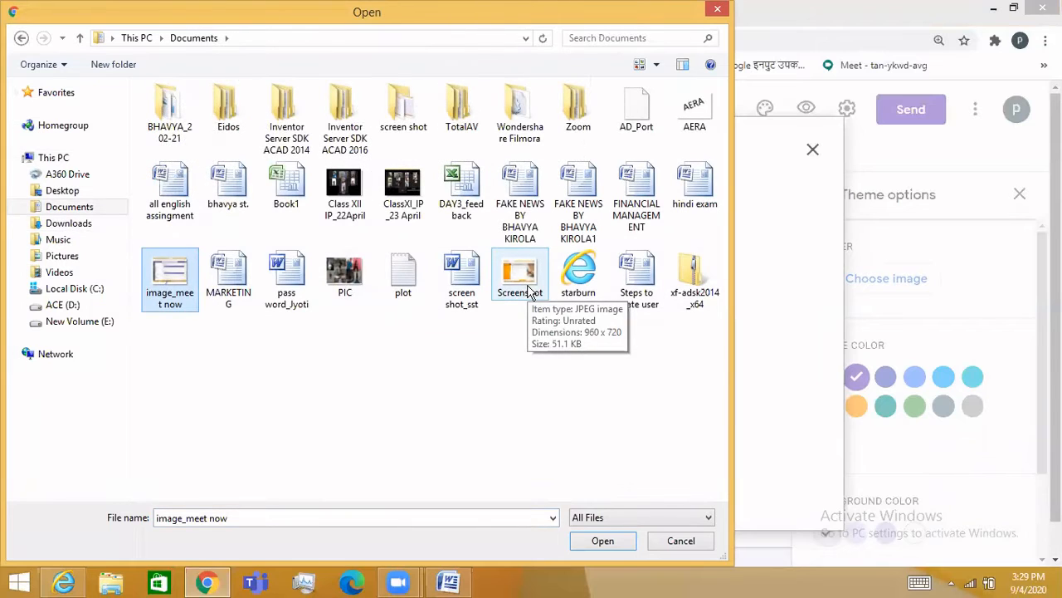
left_click(529, 286)
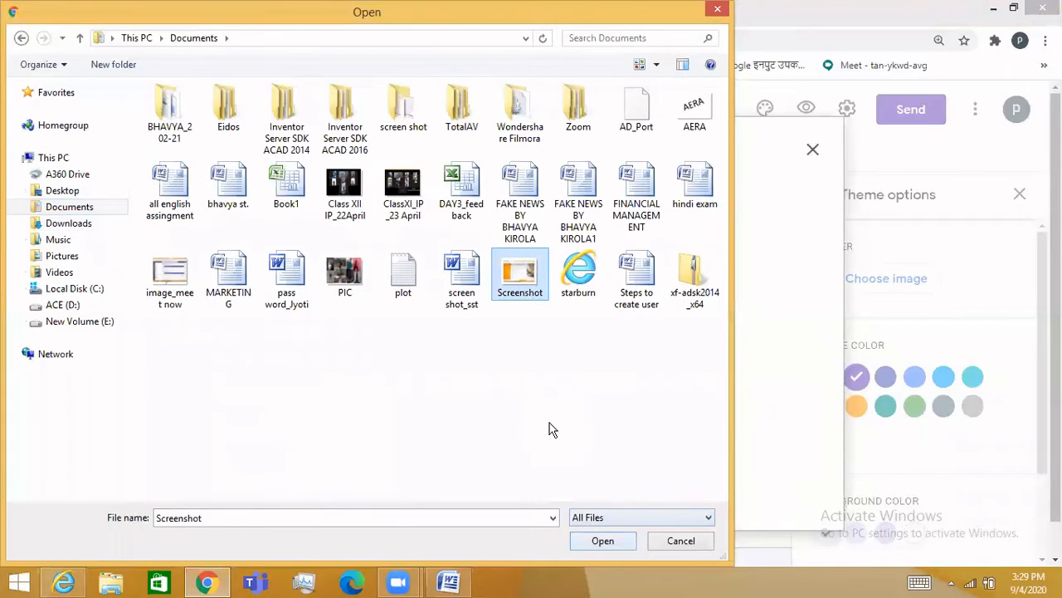
key("Return")
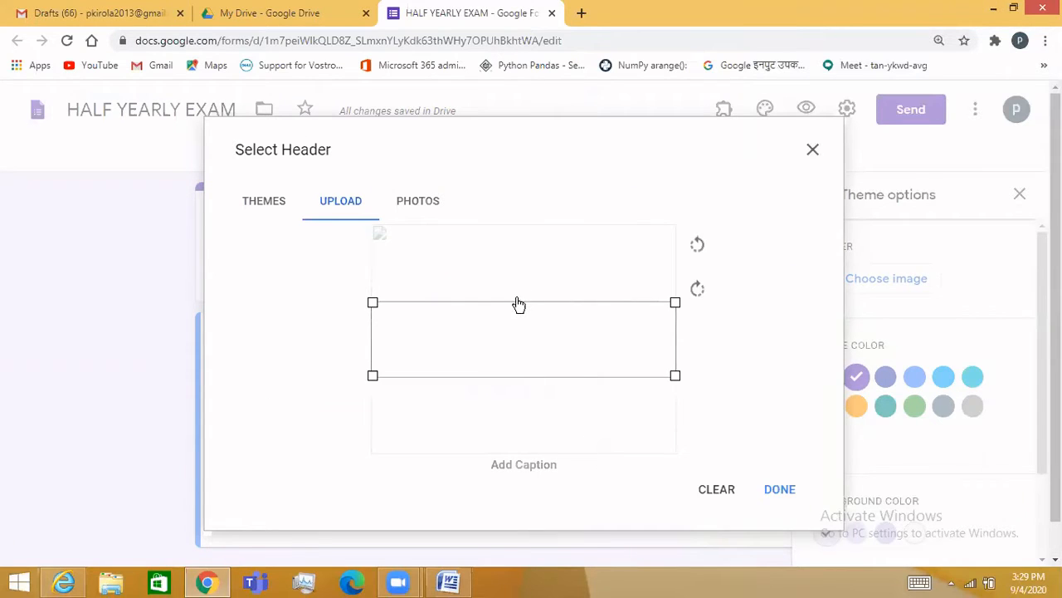
left_click_drag(519, 304, 514, 227)
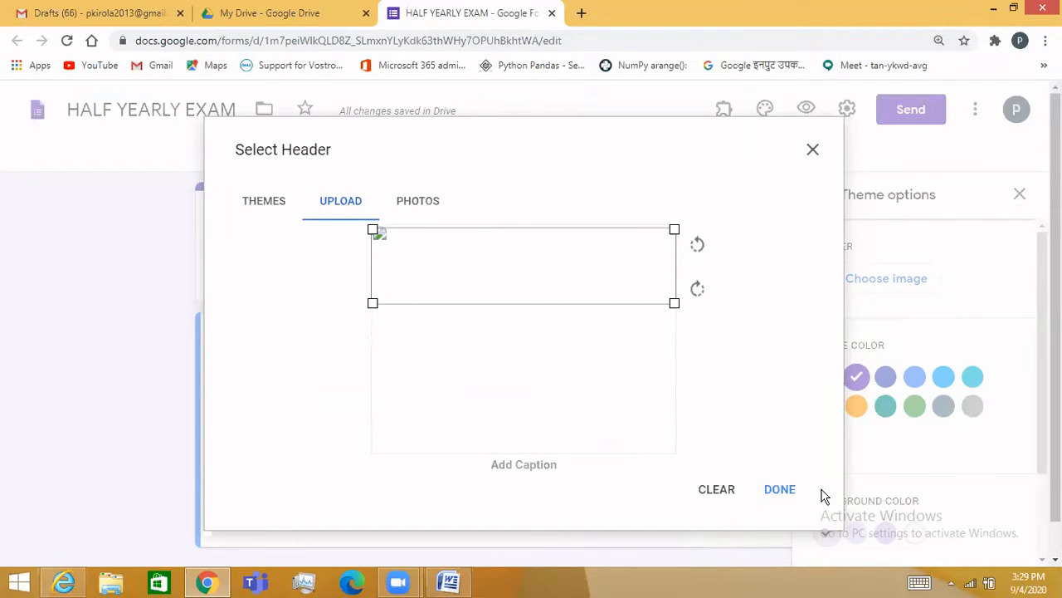
left_click(772, 491)
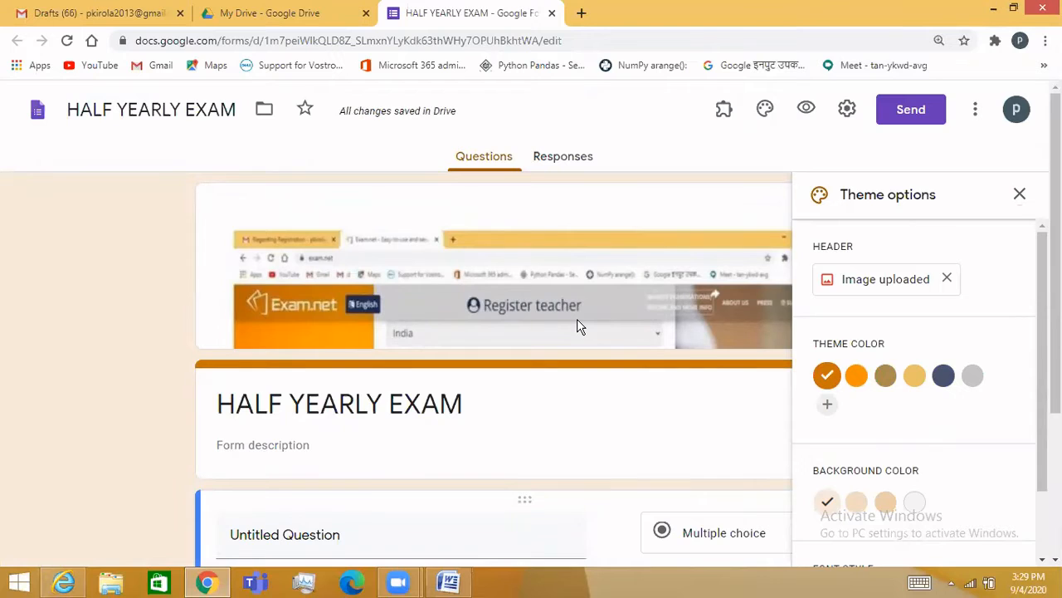
- Enter the form description "Ma. Marks :20" followed by a wide gap and "Time"
scroll(413, 323, "down", 1)
scroll(413, 322, "down", 3)
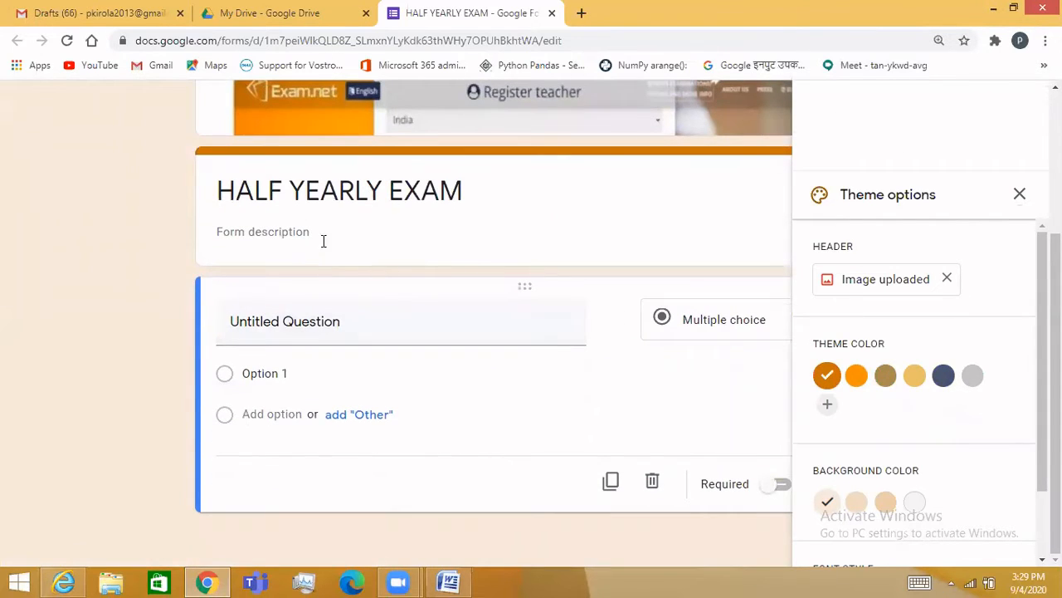
left_click(337, 231)
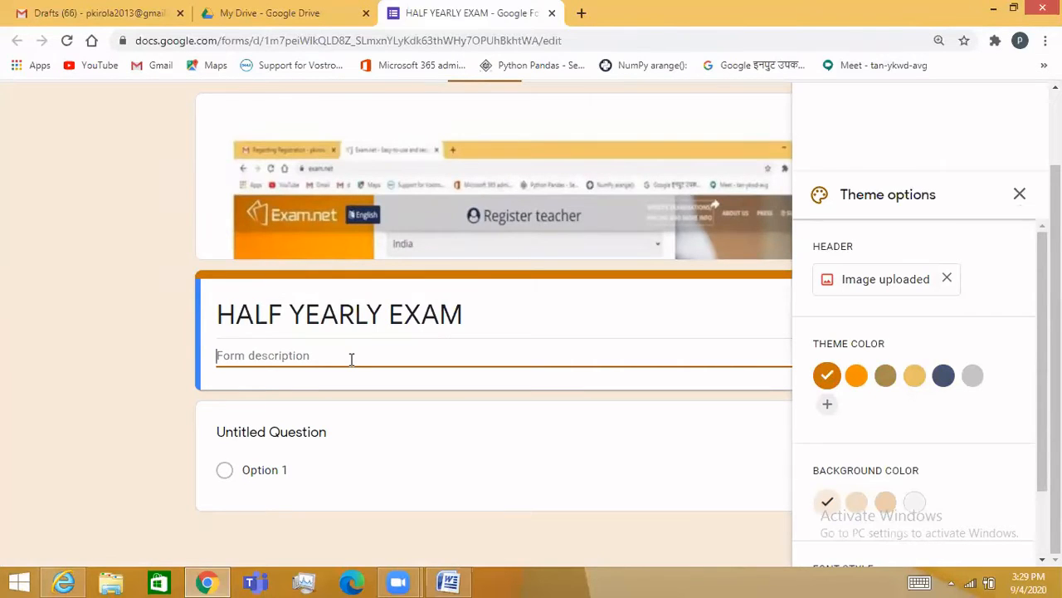
type("Ma. M")
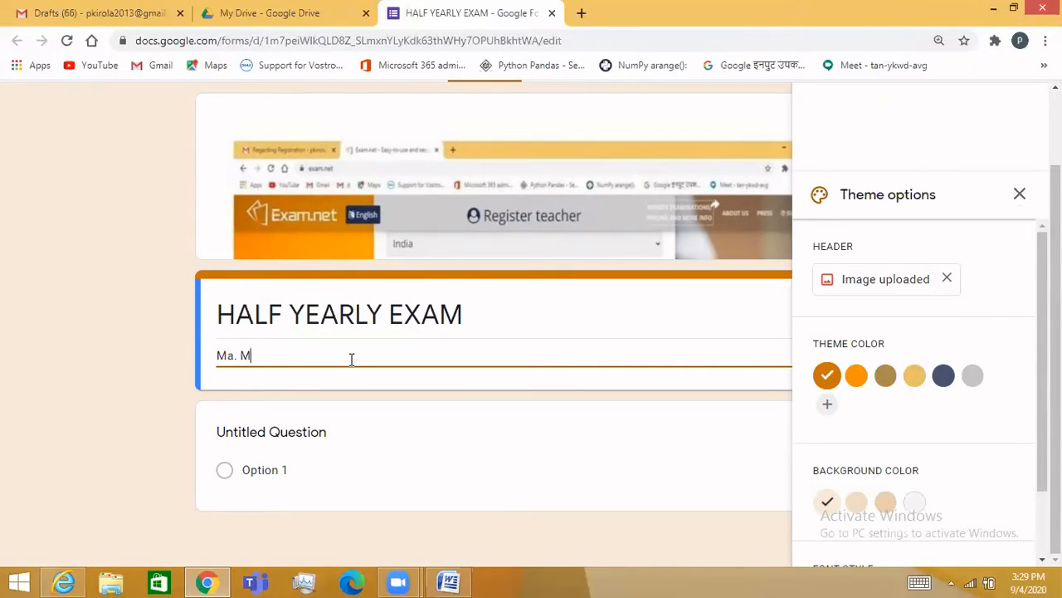
type("arks :20                                                        Time")
- Extend the title in the form's heading with "SUBJECT : COMPUTERS" after HALF YEARLY EXAM
triple_click(506, 311)
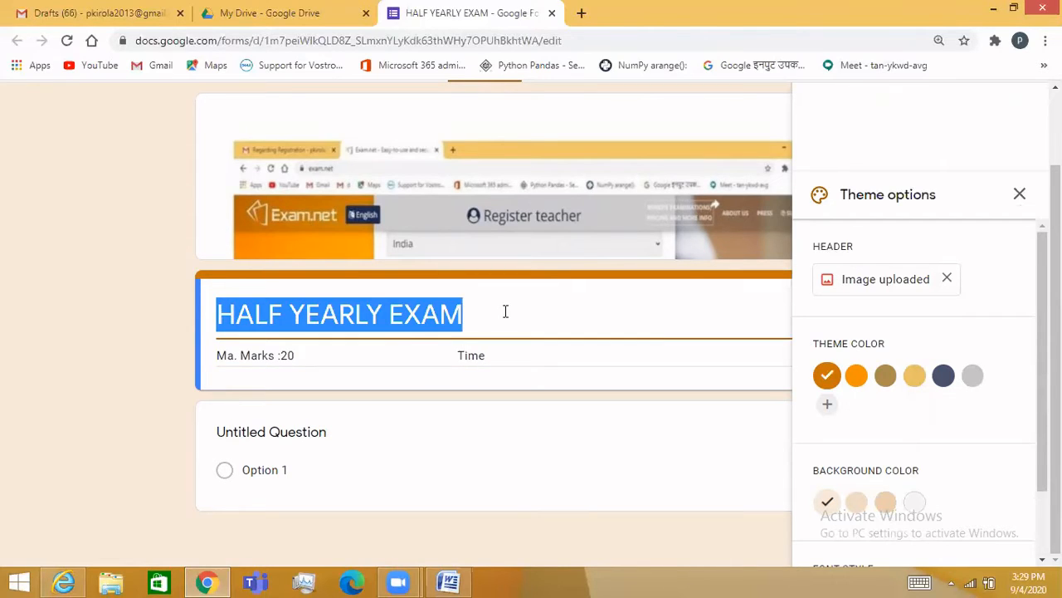
left_click(505, 311)
type("SU")
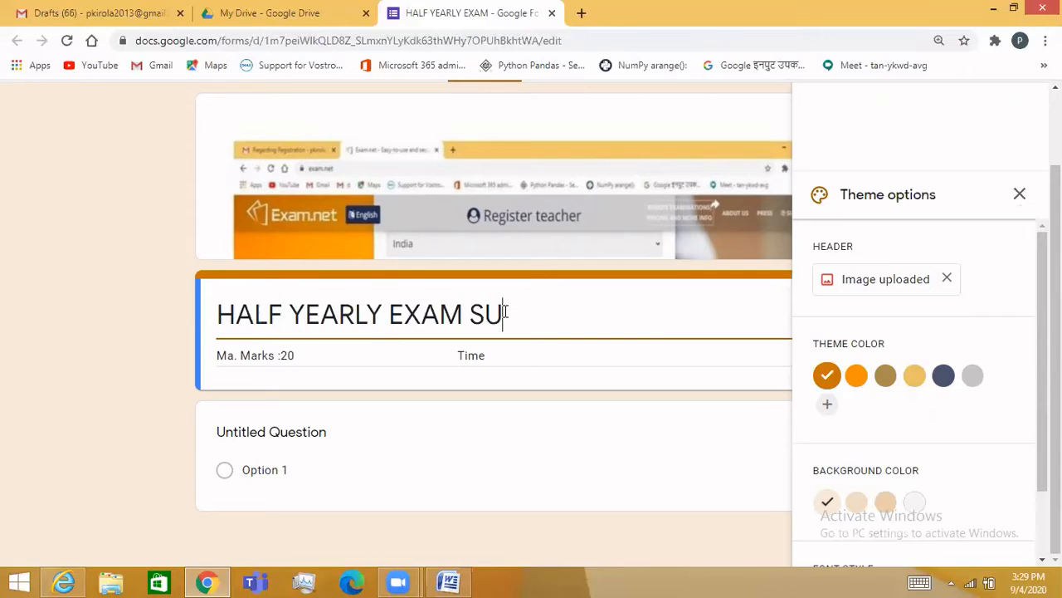
type("BJECT")
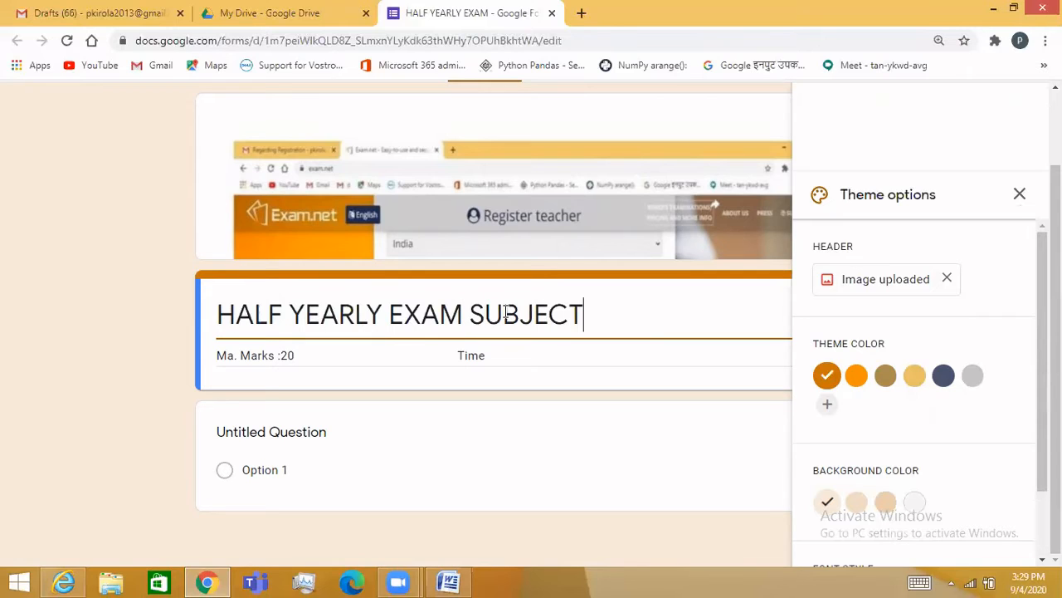
type(" : COMP")
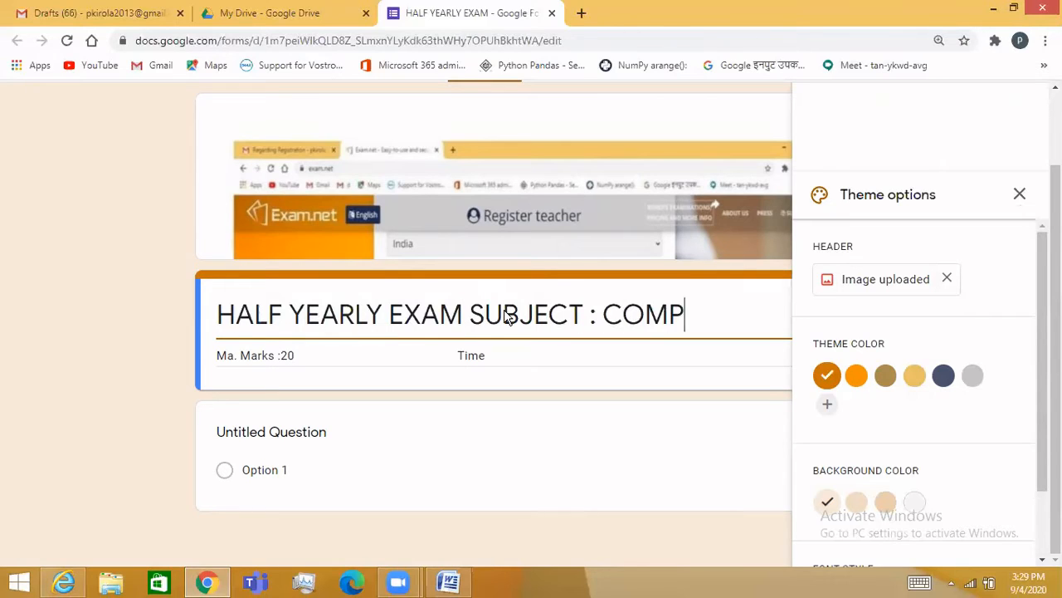
type("UTERS")
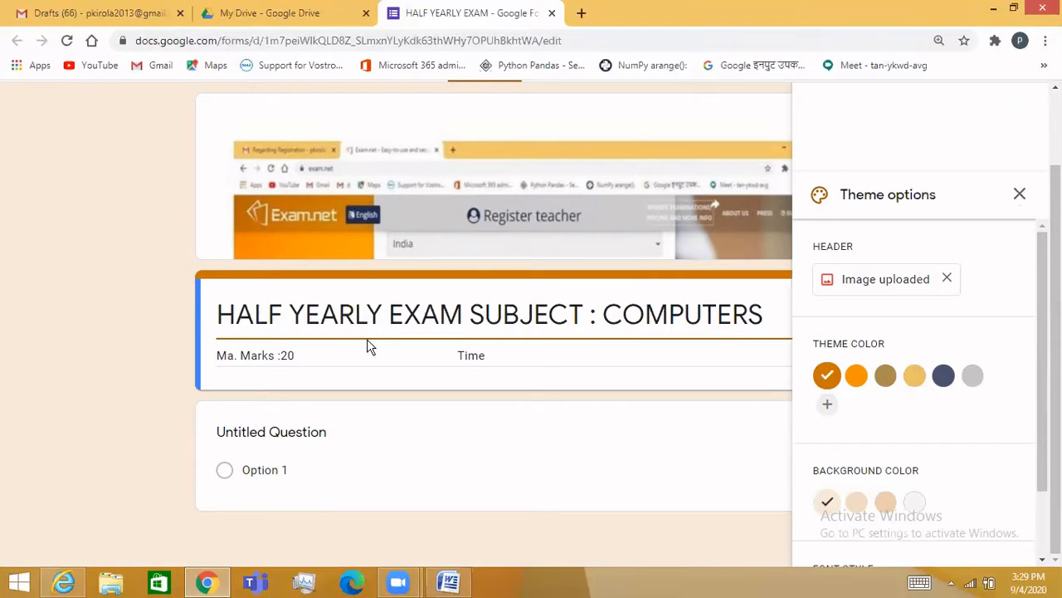
- Complete the form description with "Time:40 Minutes" and correct the marks label to "Max. Marks"
triple_click(509, 355)
left_click(509, 356)
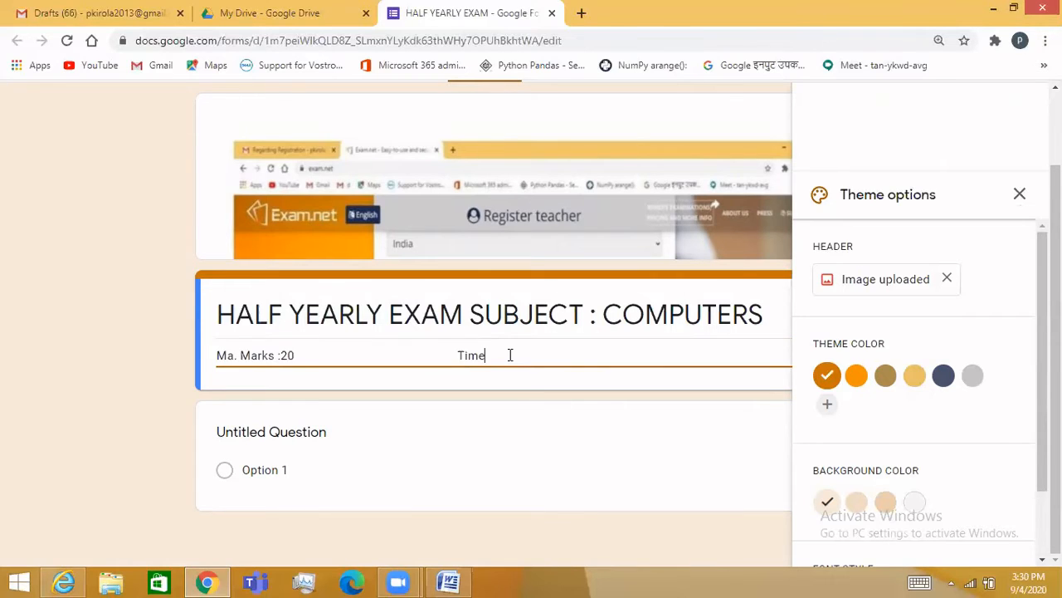
type(":")
type("40")
type(" Minutes")
type("X")
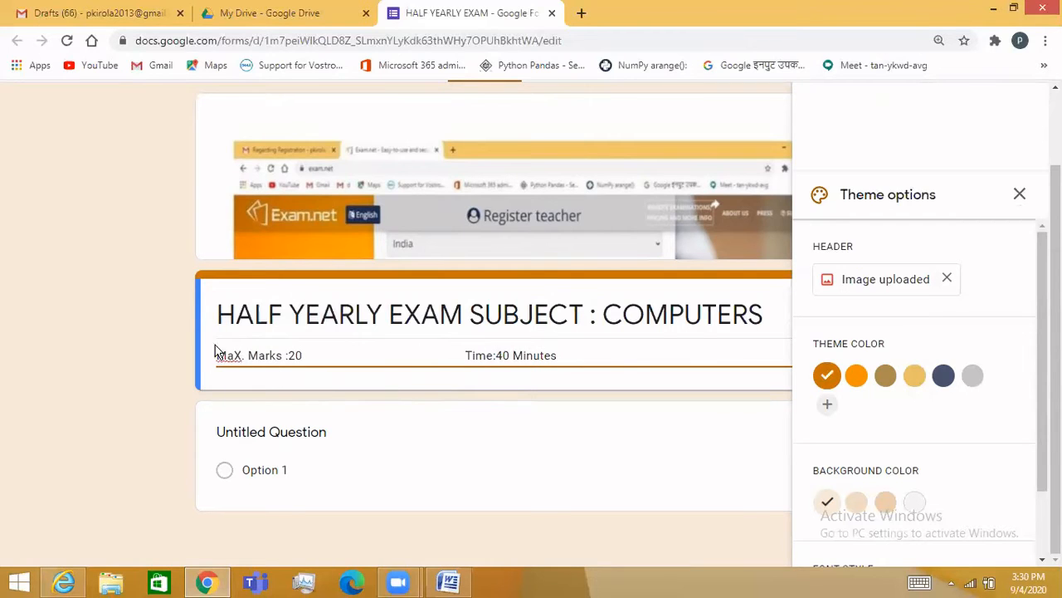
key("BackSpace")
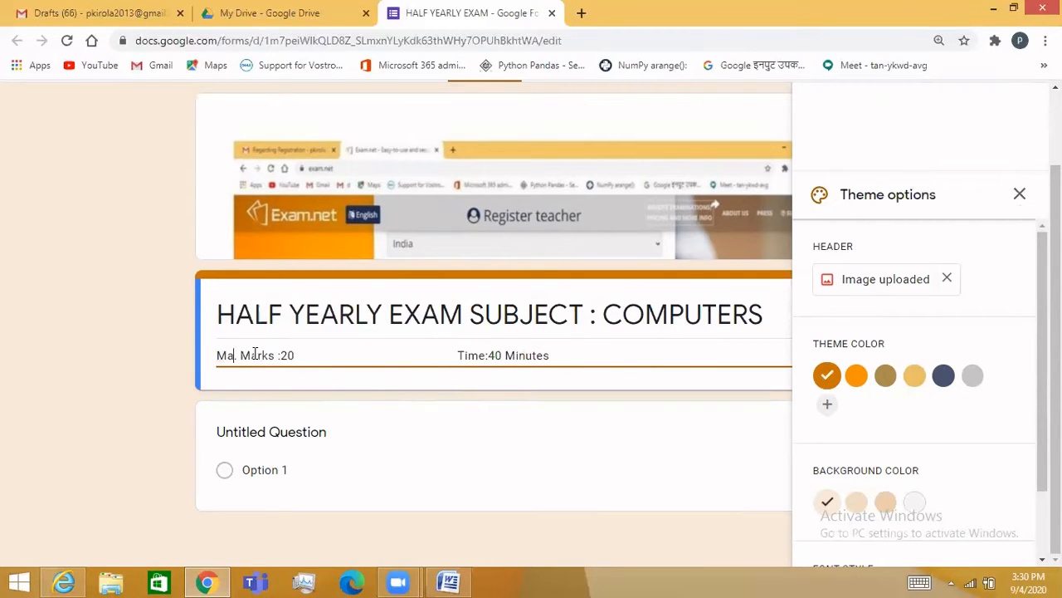
type("x")
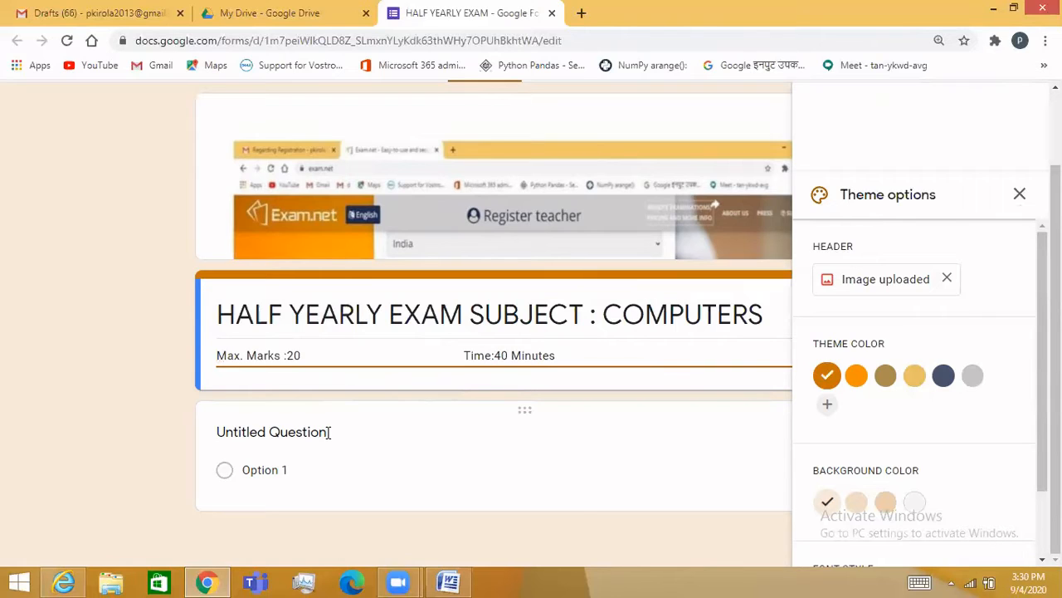
- Close the theme options and replace the first question's placeholder title with NAME
left_click(1020, 196)
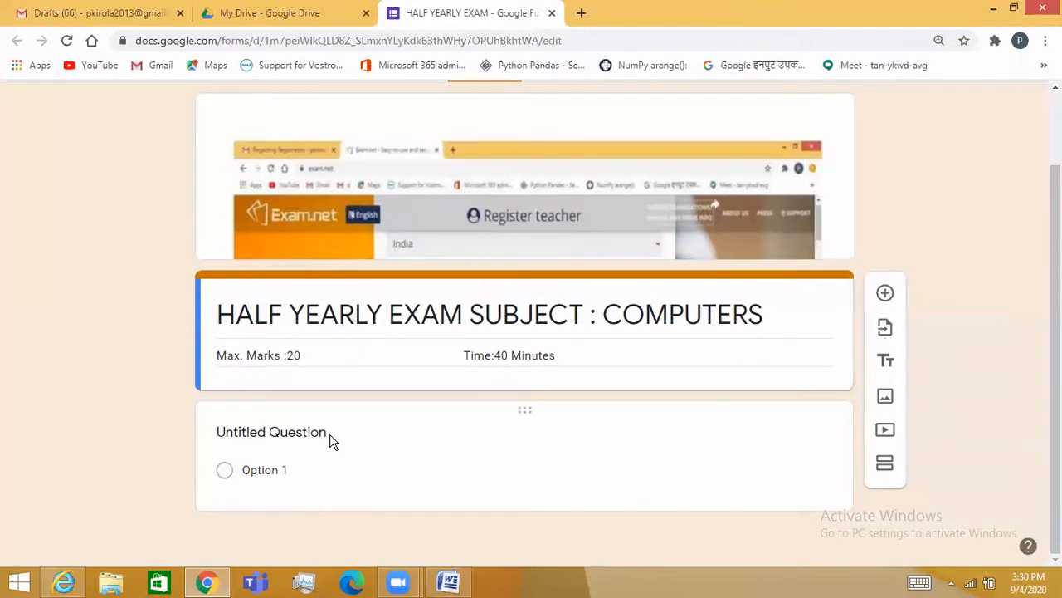
left_click(329, 441)
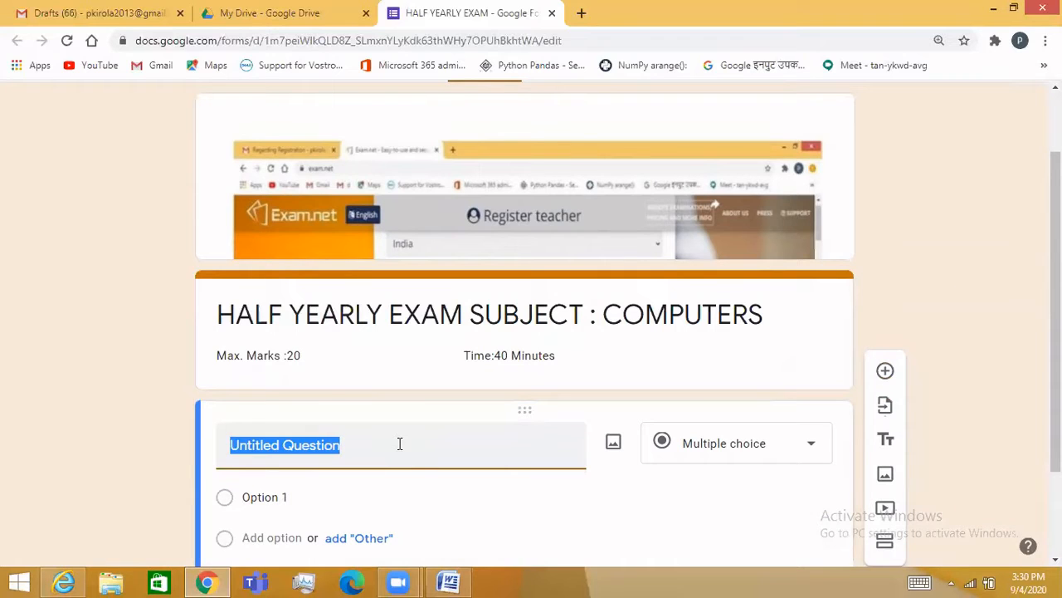
type("NAME")
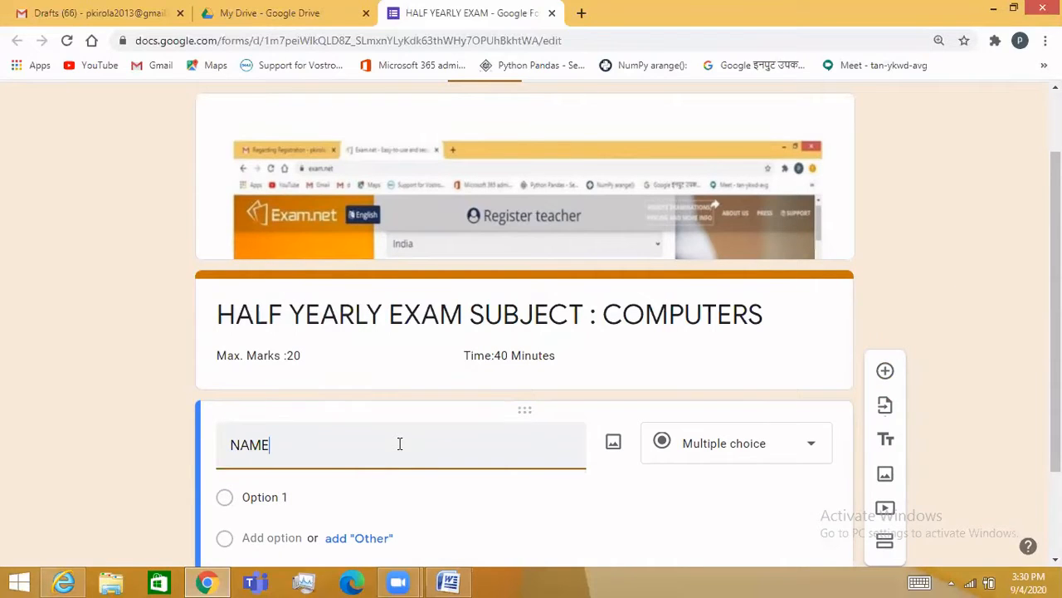
- Change the NAME question to the Short answer type and make it required
left_click(811, 449)
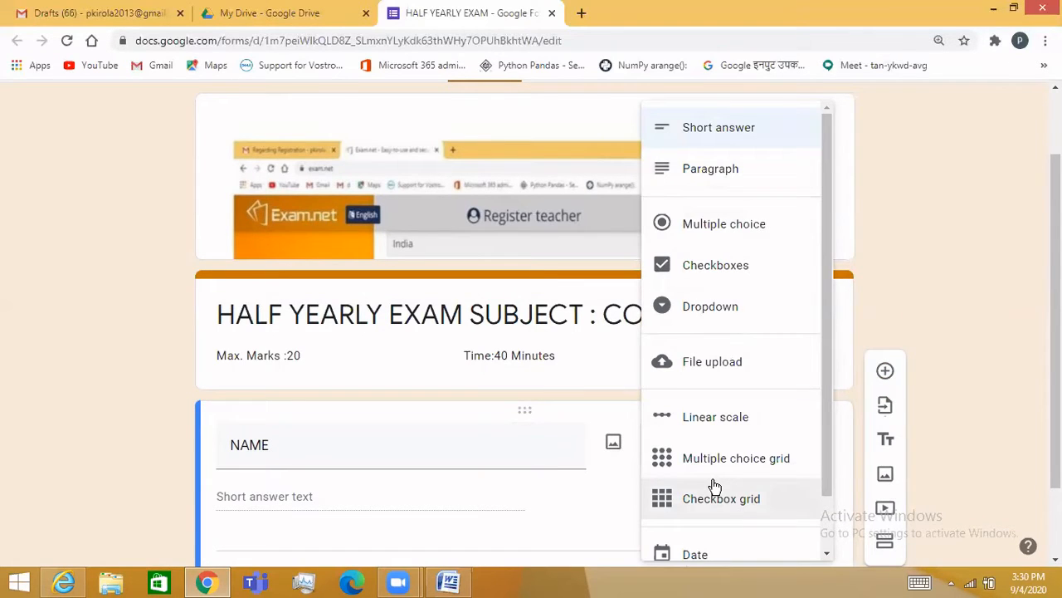
left_click(715, 131)
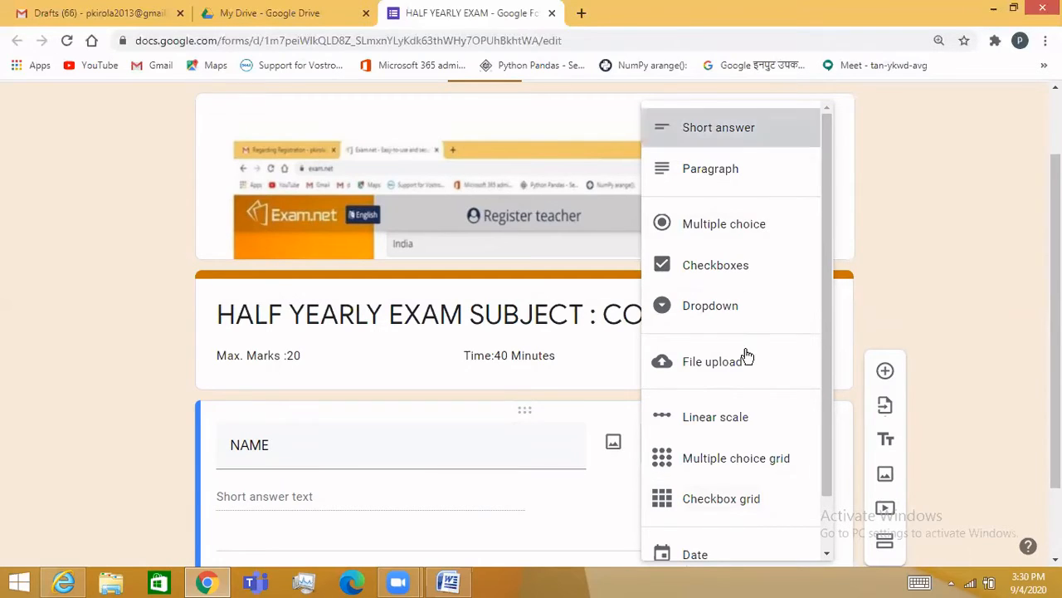
scroll(930, 294, "down", 1)
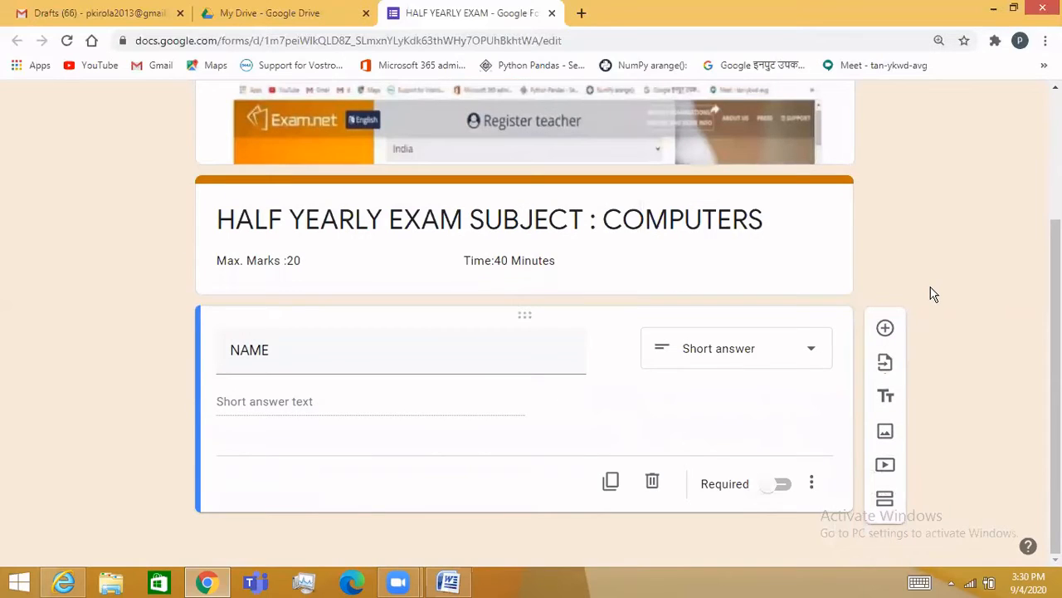
left_click(784, 485)
- Add a new question below NAME and title it ROLLNO
left_click(884, 329)
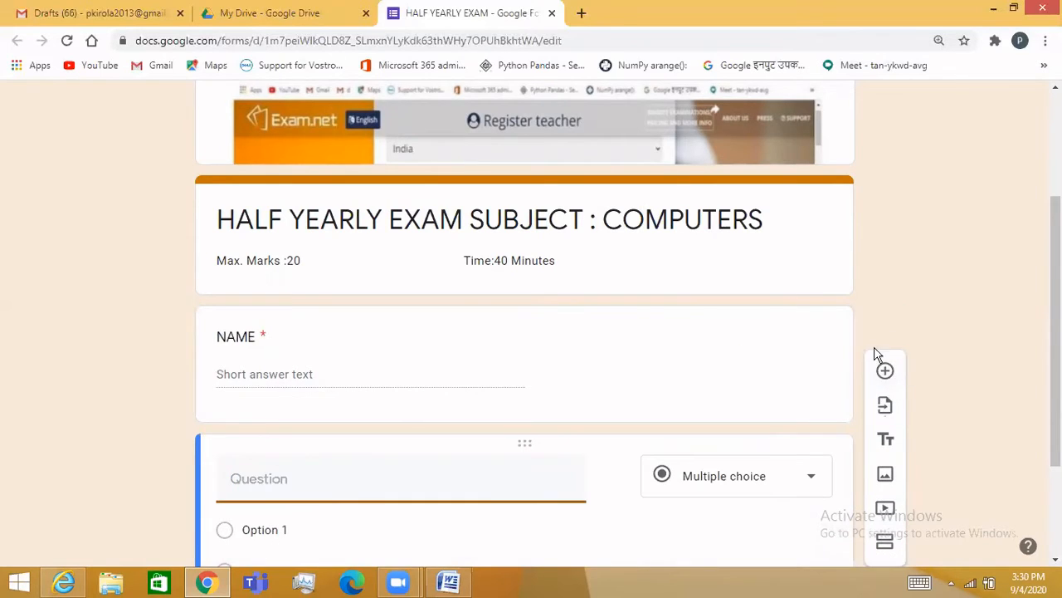
scroll(909, 404, "down", 2)
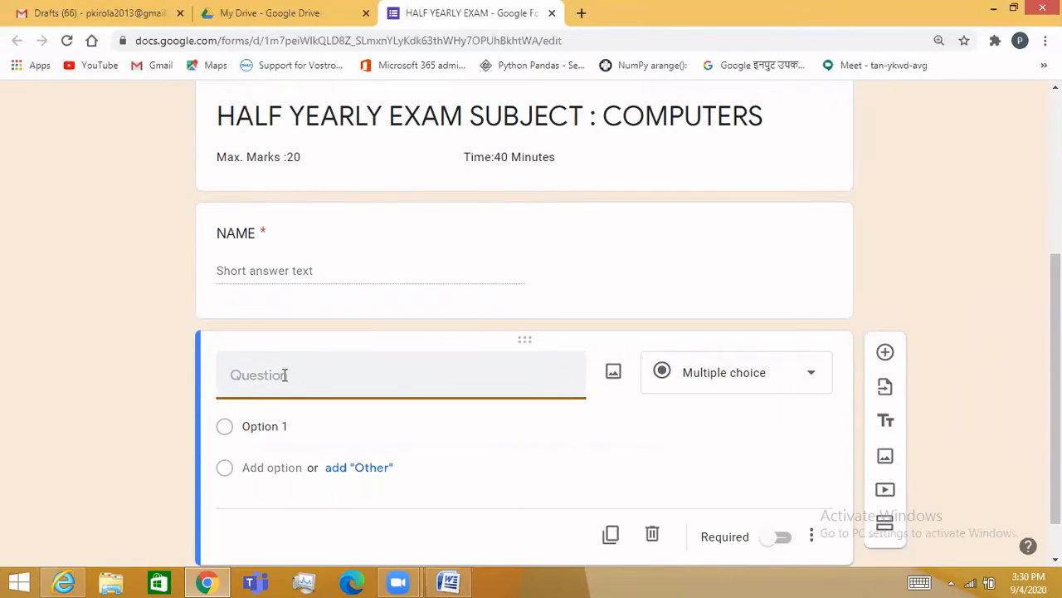
type("ROLLNO")
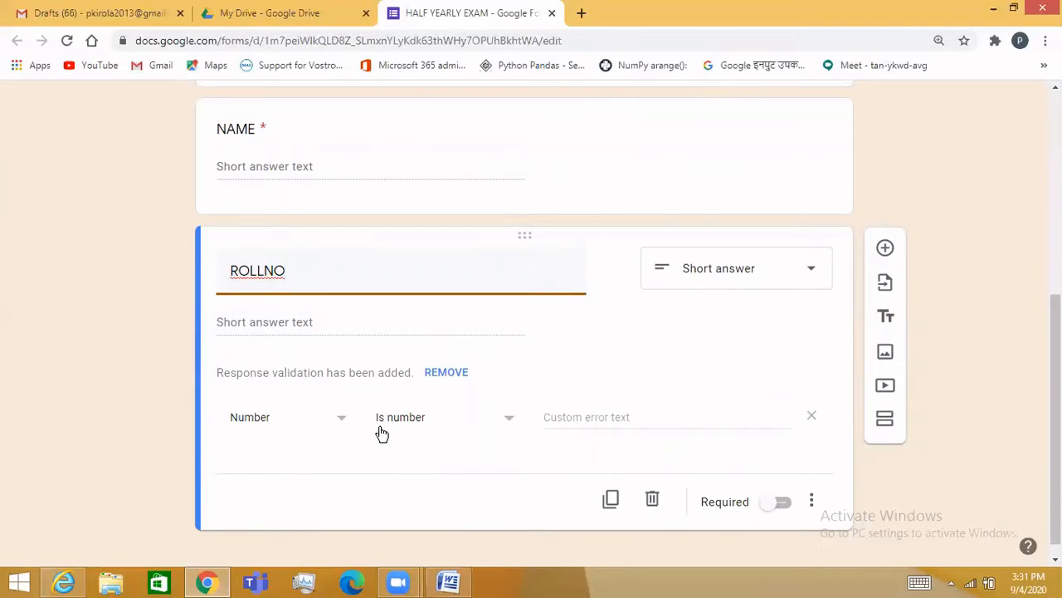
- Set the ROLLNO number validation's custom error text to "Enter the numbers only" and make the question required
left_click(655, 415)
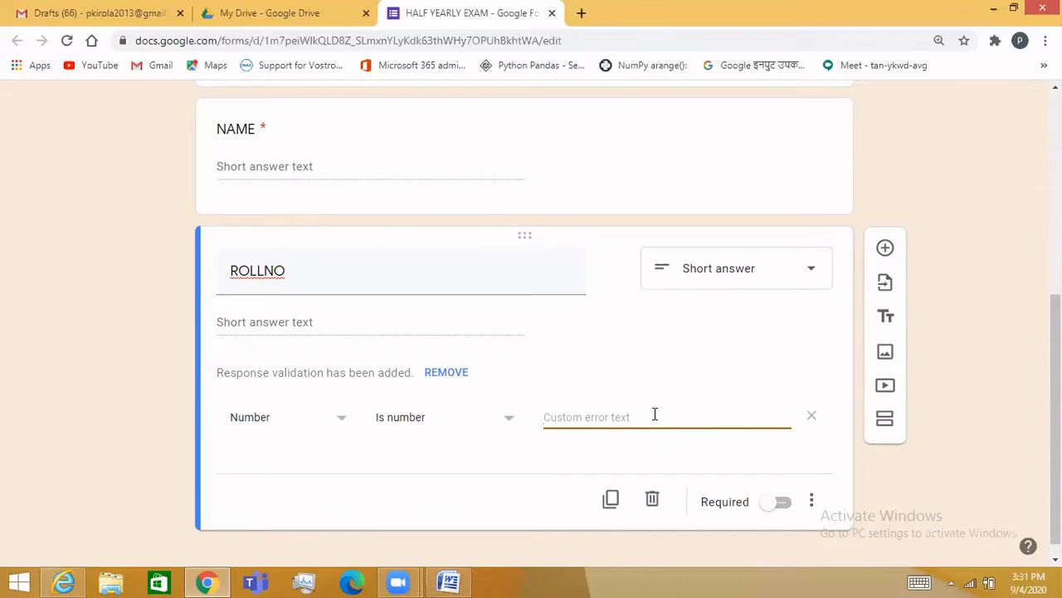
type("Enter the numbers onl")
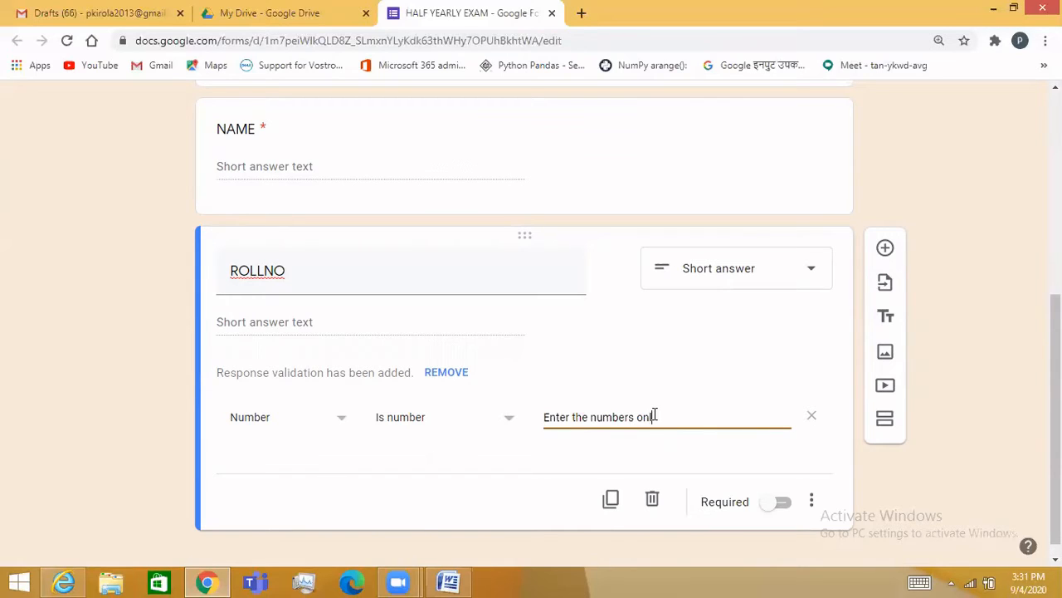
type("y")
left_click(780, 501)
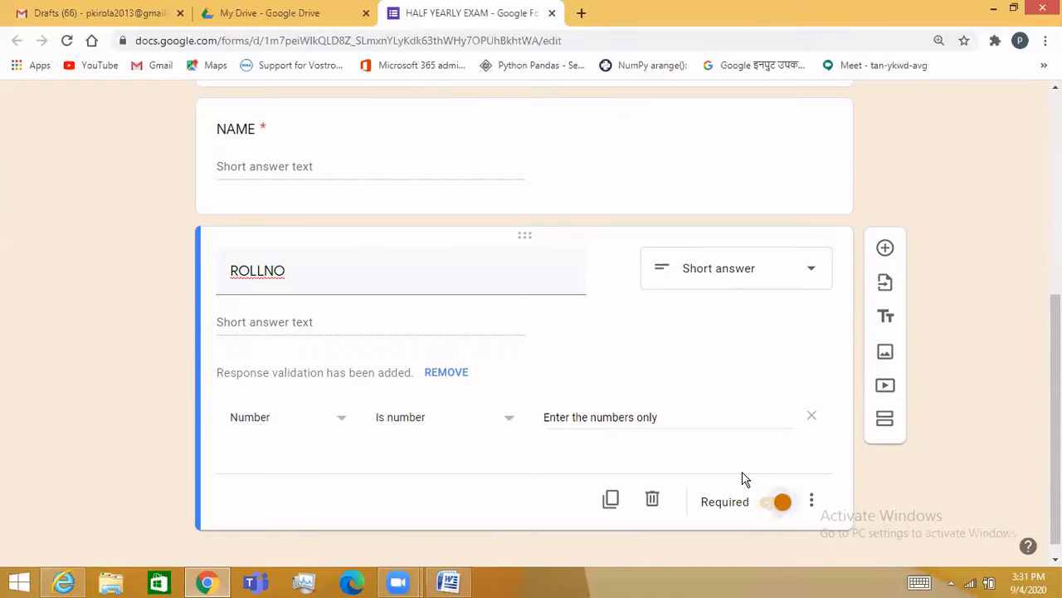
- Add a question titled CLASS below ROLLNO, using the Multiple choice type
left_click(885, 249)
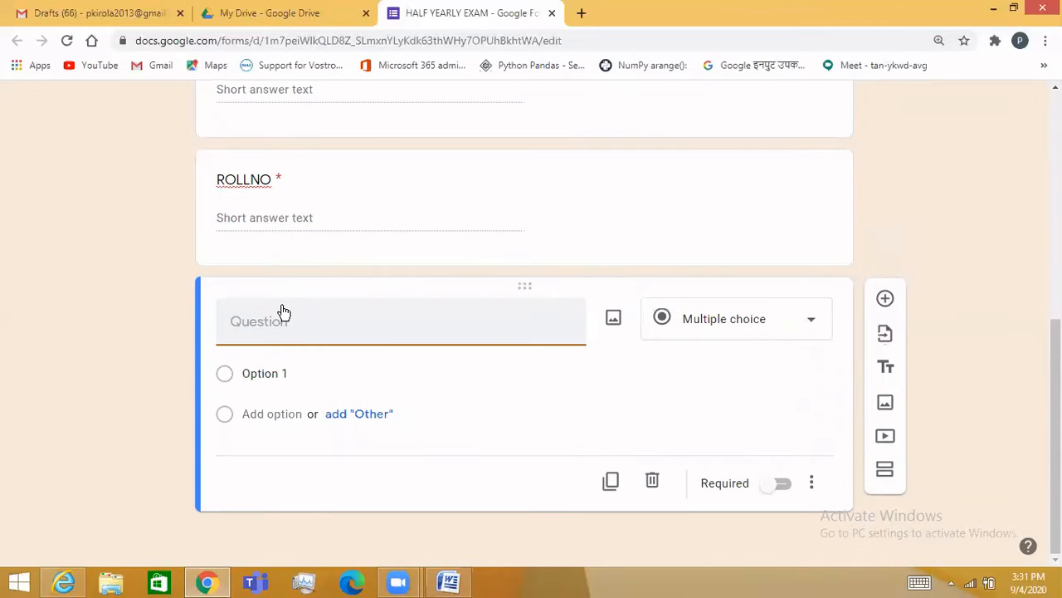
type("CLASS")
left_click(784, 326)
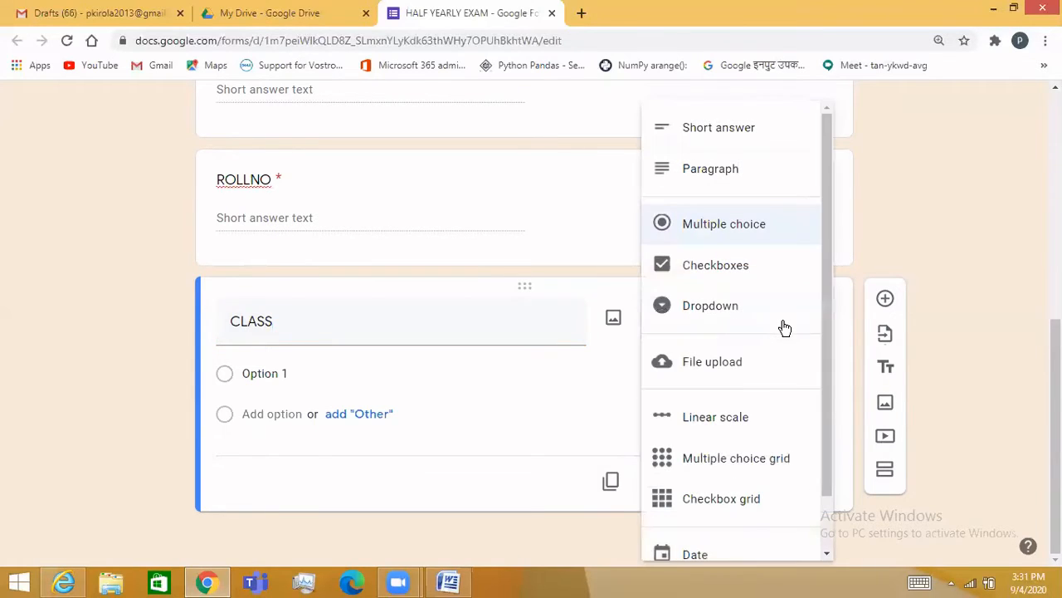
left_click(754, 235)
- Give the CLASS question the options VA, VB and VC, and make it required
left_click(299, 373)
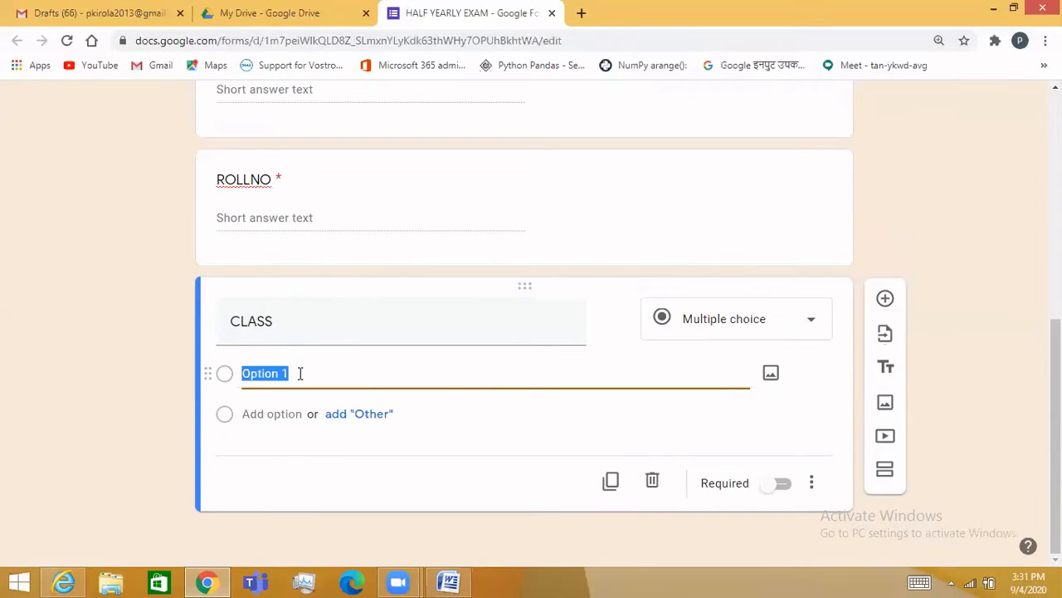
type("VA")
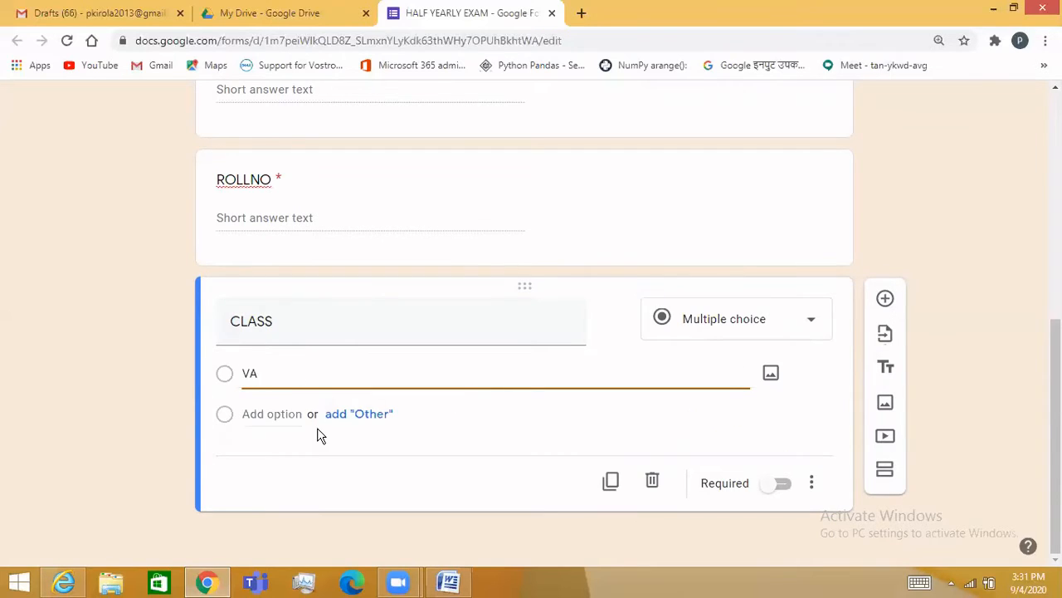
left_click(258, 413)
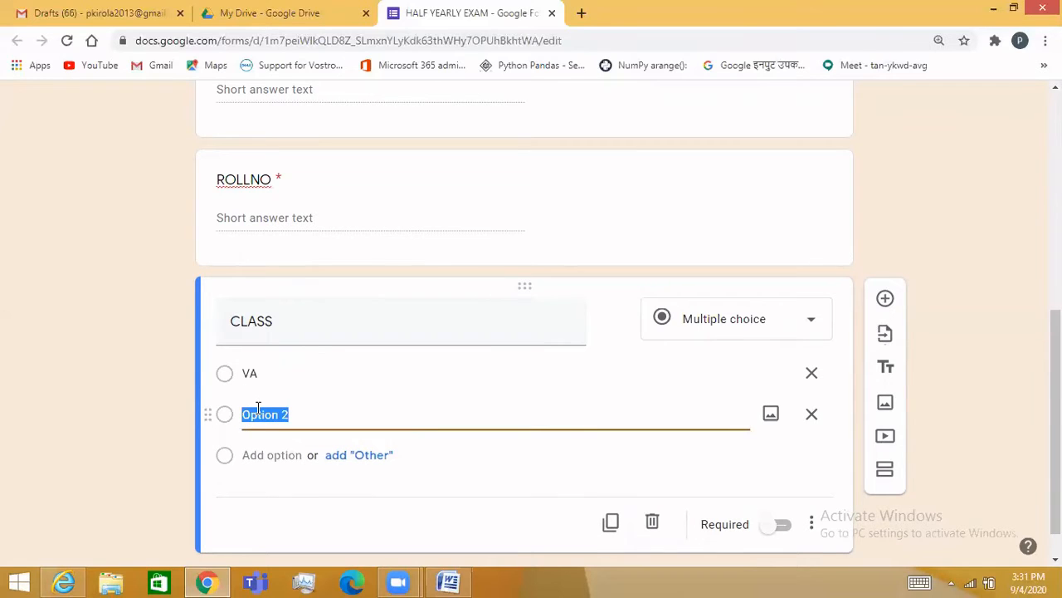
type("VB")
left_click(246, 455)
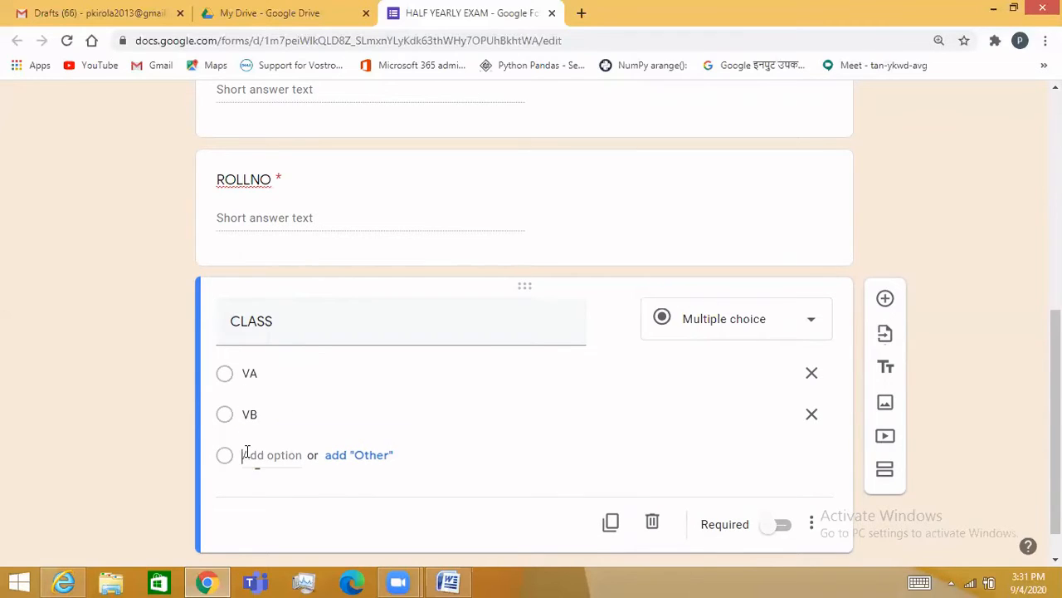
type("VC")
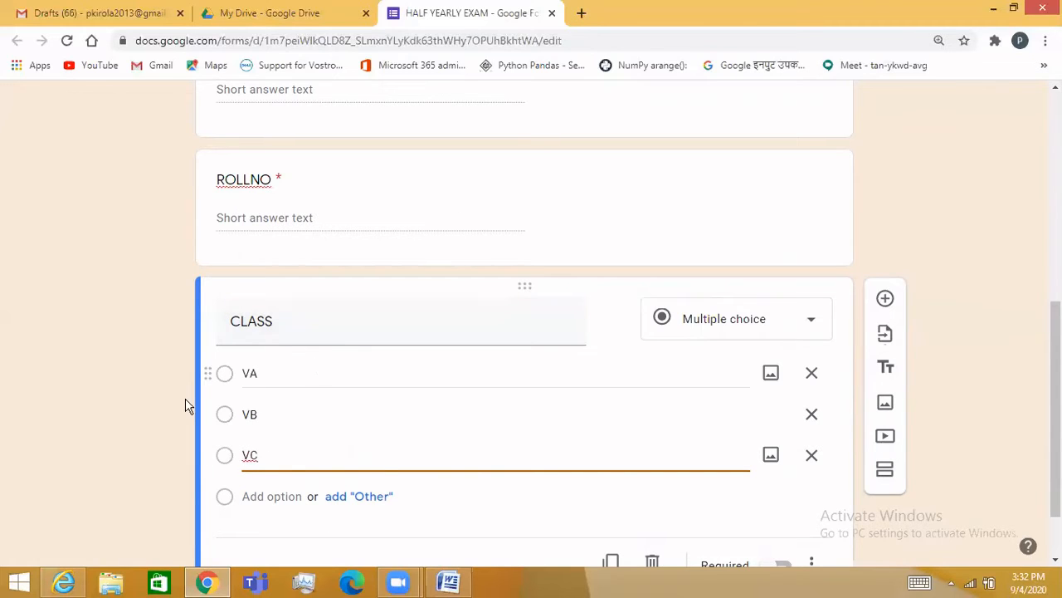
scroll(360, 446, "down", 1)
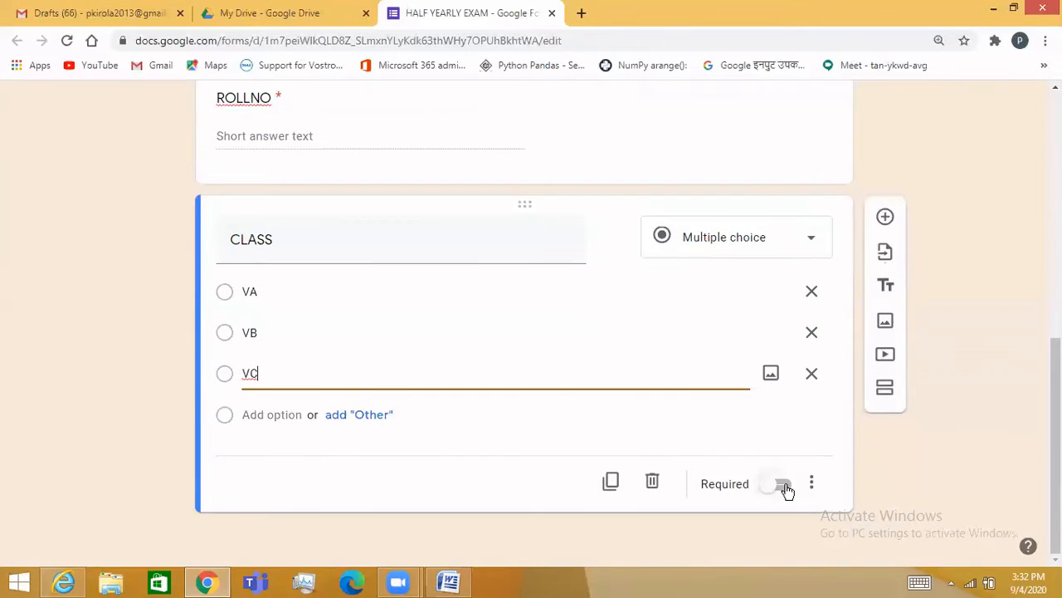
left_click(782, 485)
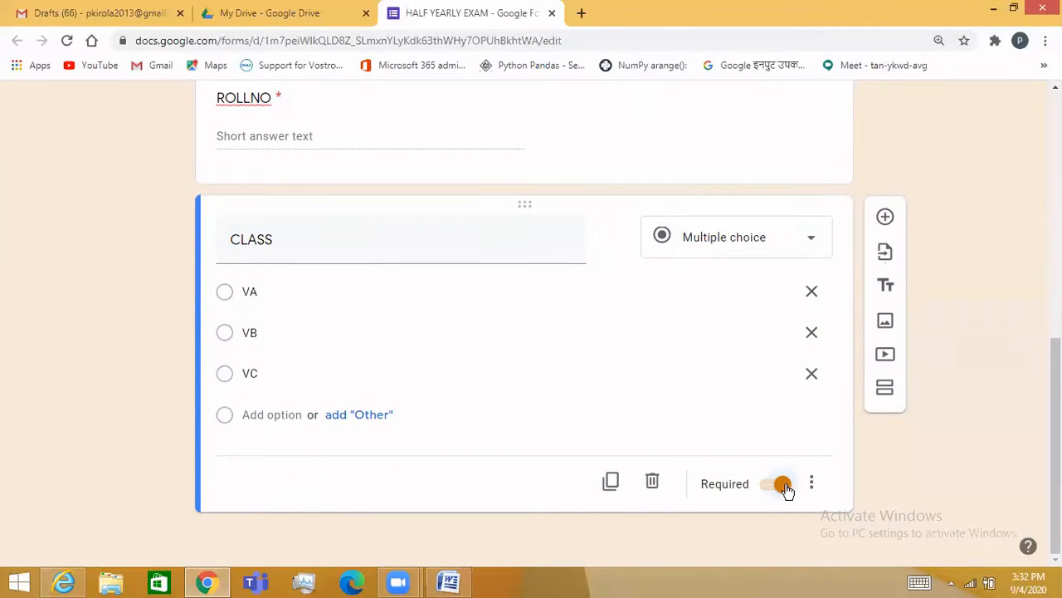
- Add a multiple choice question below CLASS with the title "Select the input device"
left_click(886, 220)
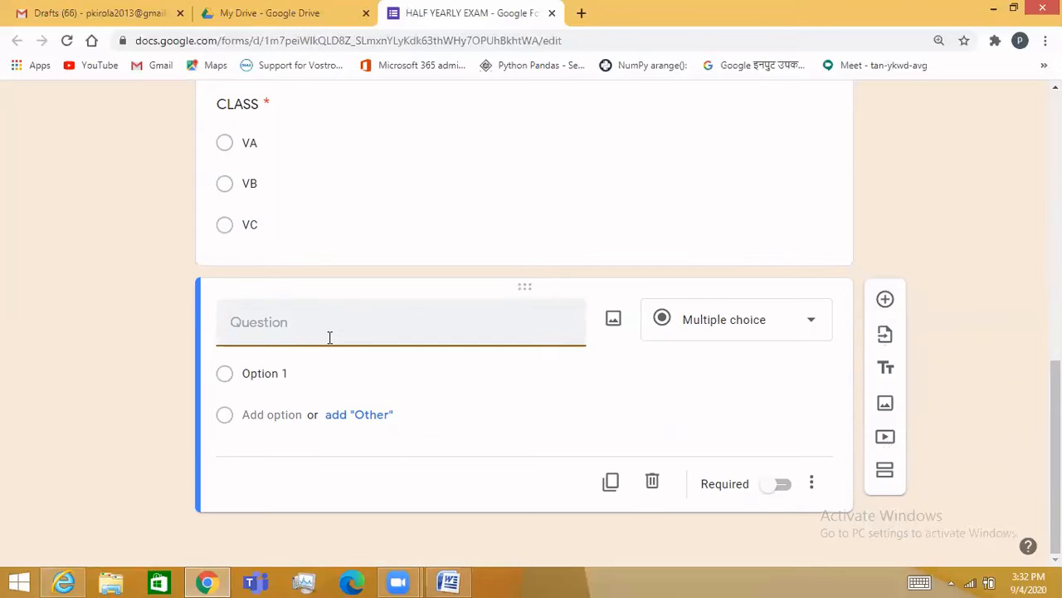
left_click(813, 325)
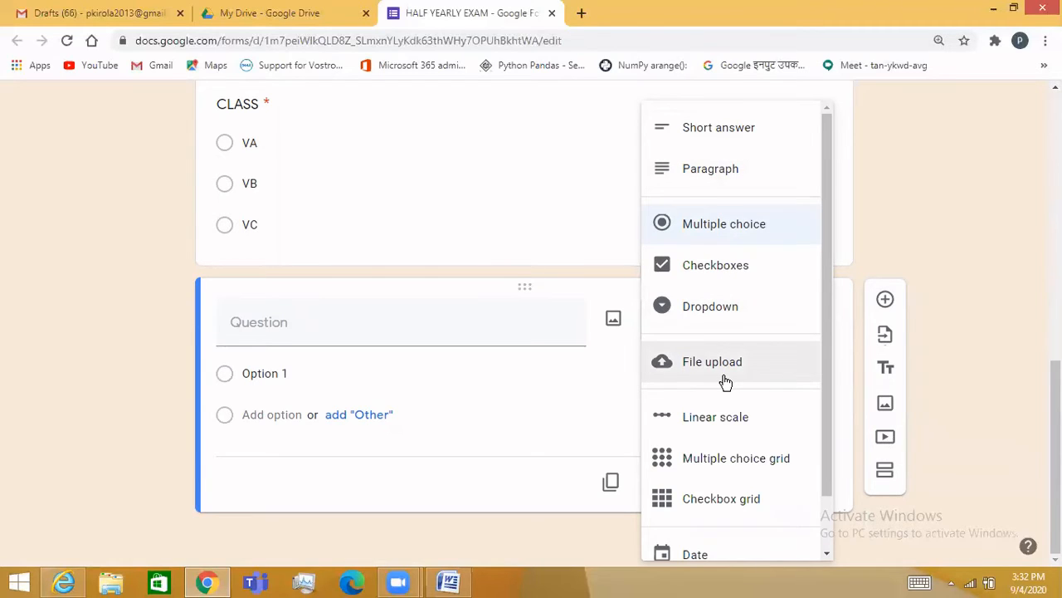
left_click(46, 362)
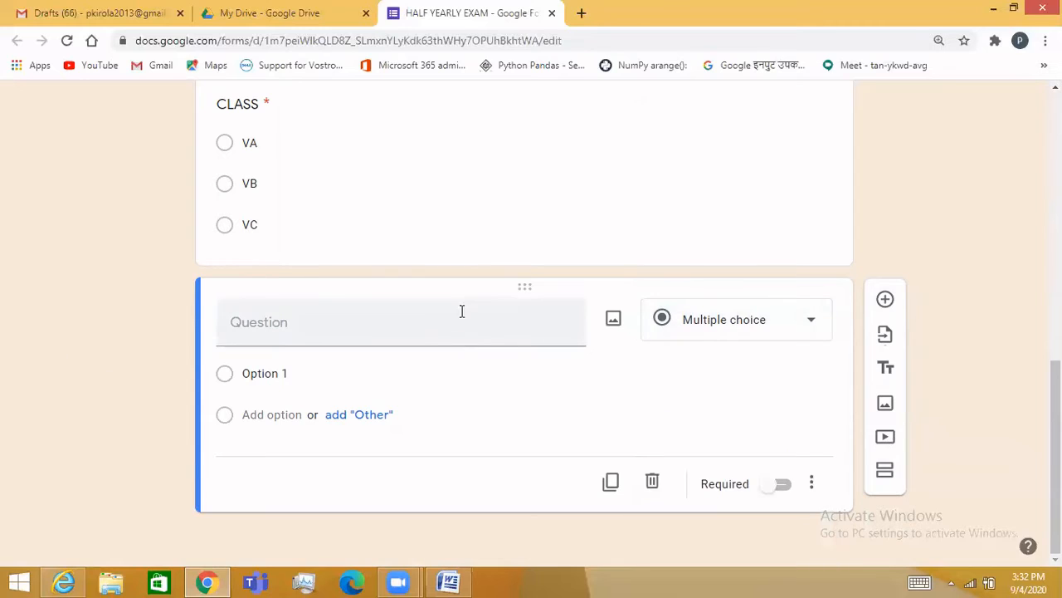
left_click(451, 321)
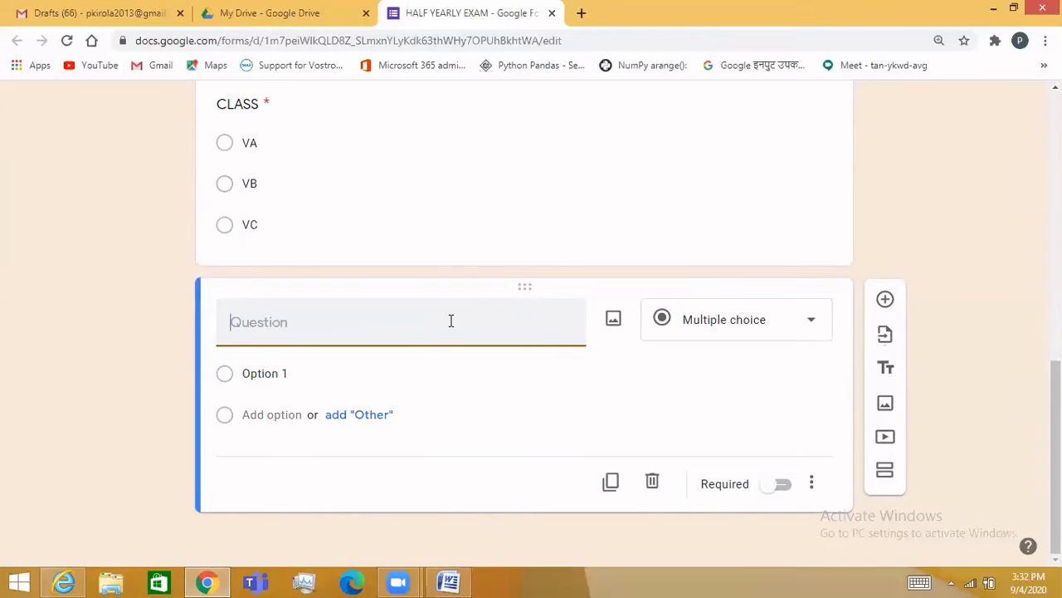
type("Sle")
key("BackSpace")
key("BackSpace")
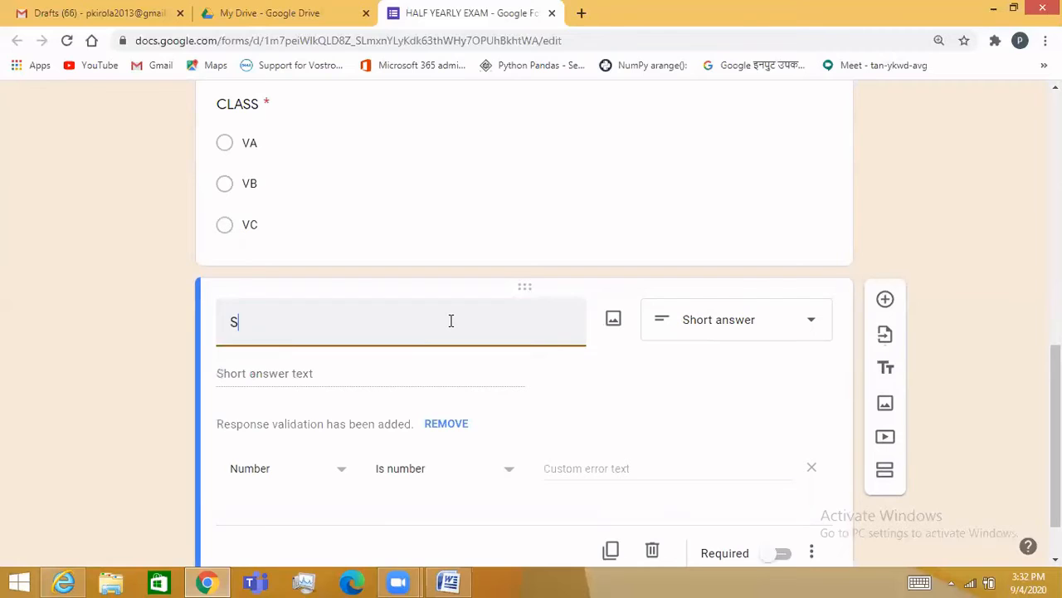
type("elect the input device")
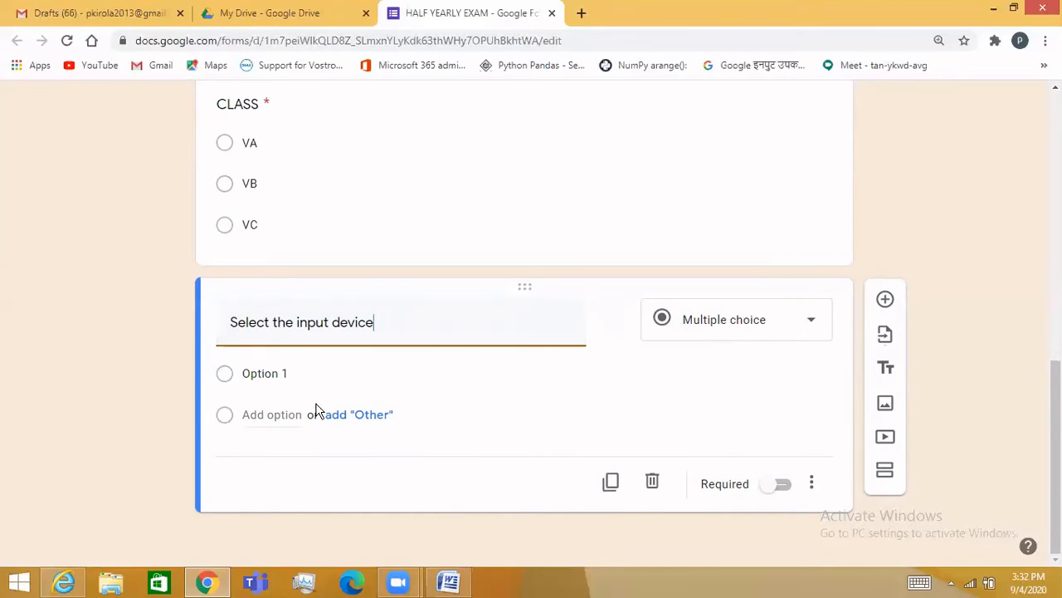
- Give the input device question the options Mouse, printer, plotter and none of the above, and make it required
left_click(307, 376)
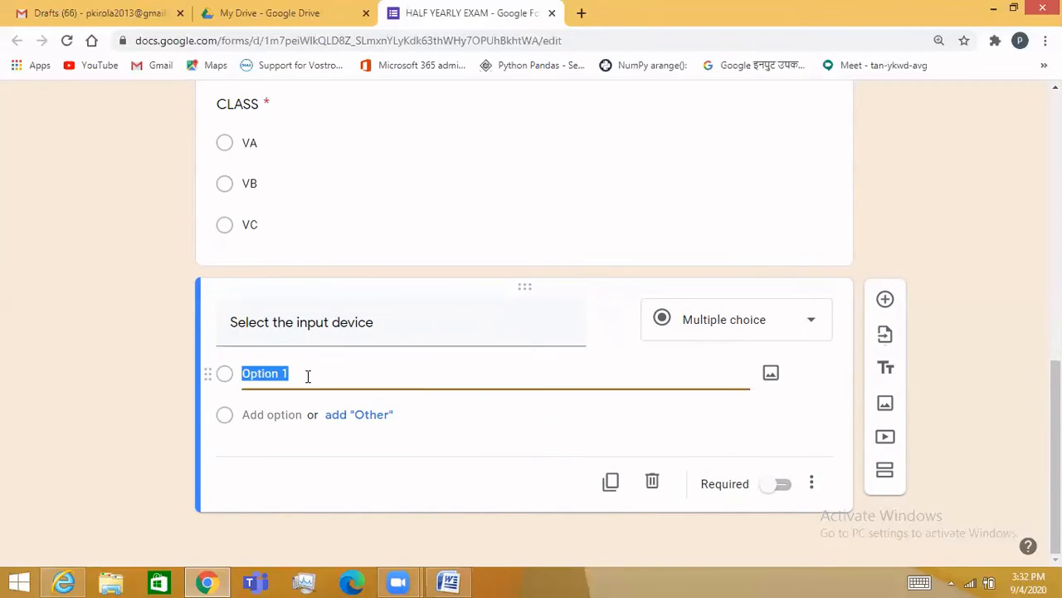
type("Mouse")
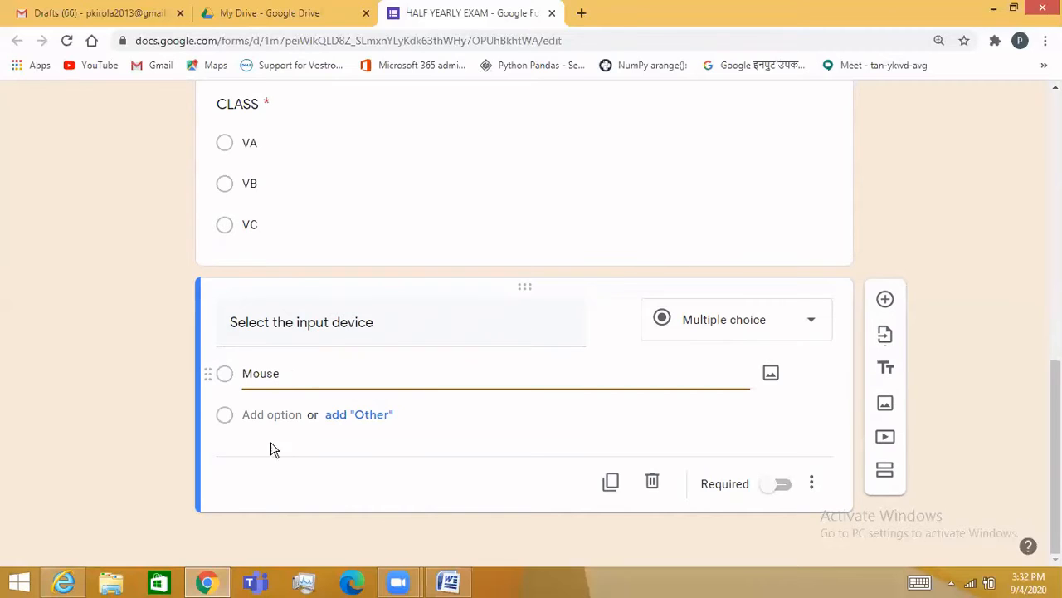
left_click(280, 415)
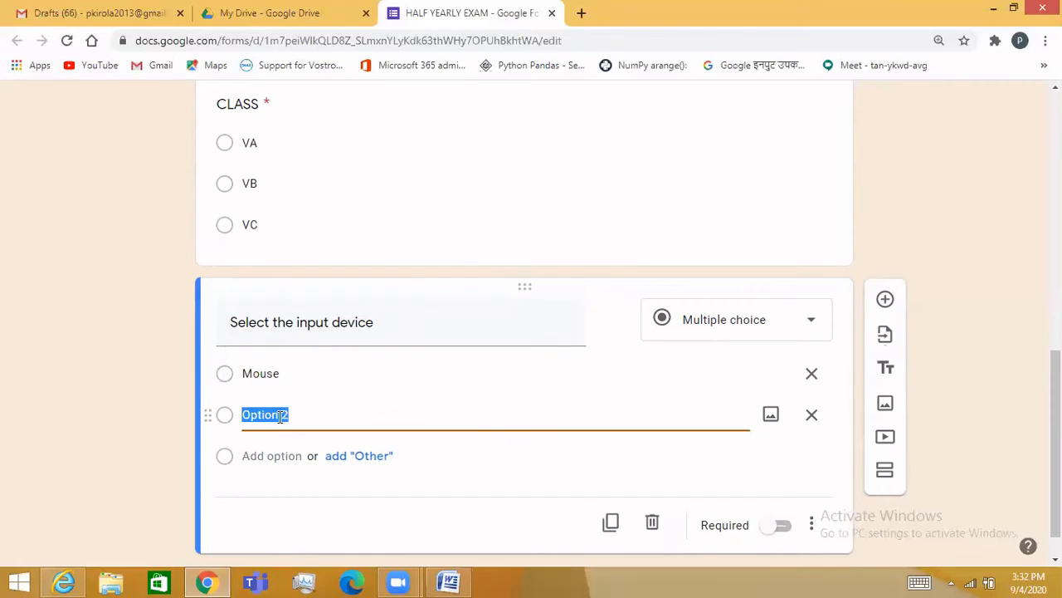
type("printer")
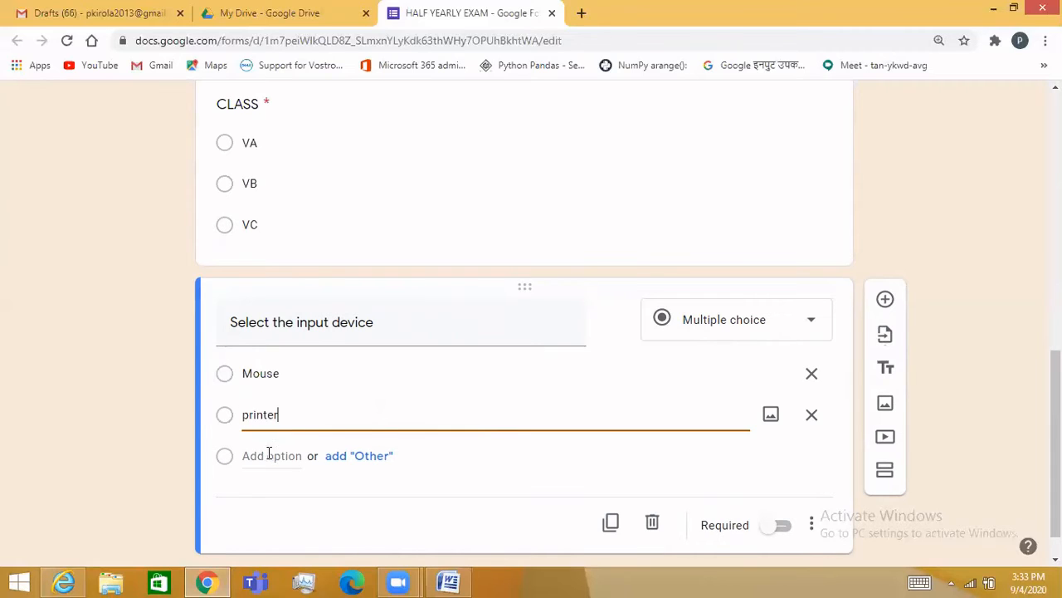
left_click(268, 455)
type("plotter")
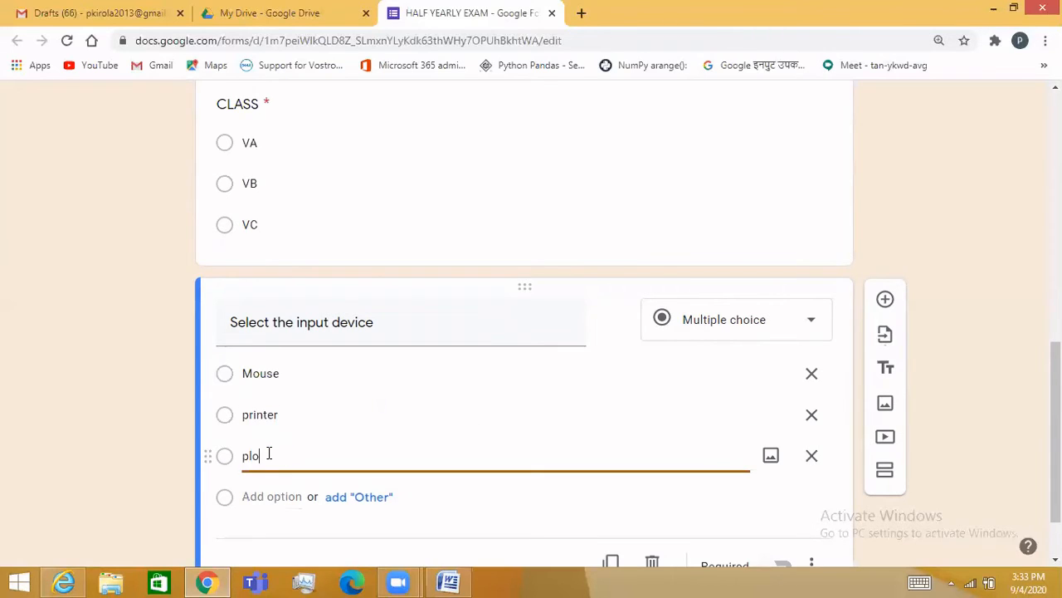
left_click(285, 496)
type("none ")
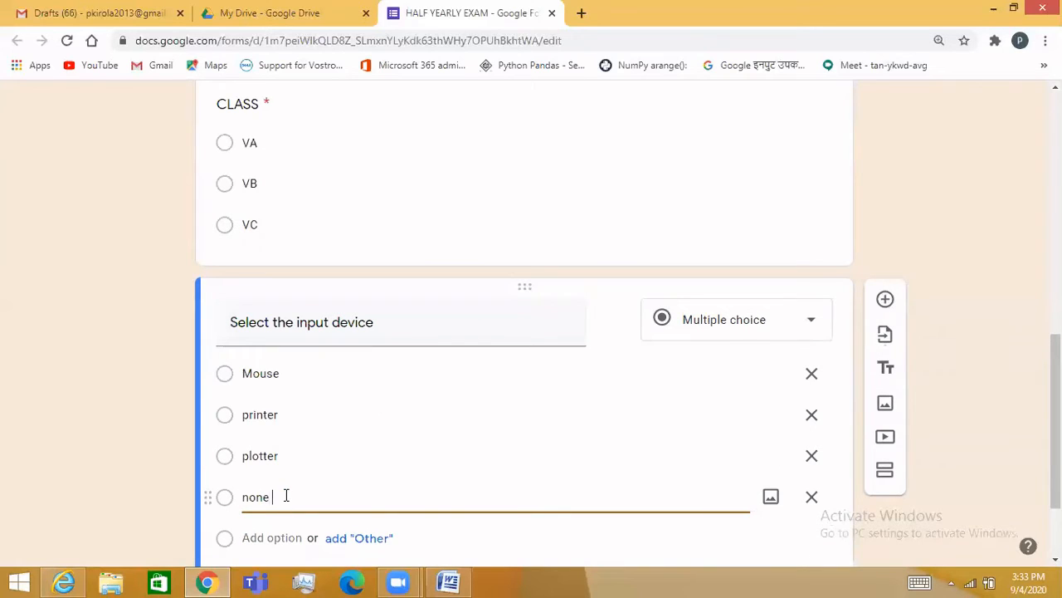
type("of the above")
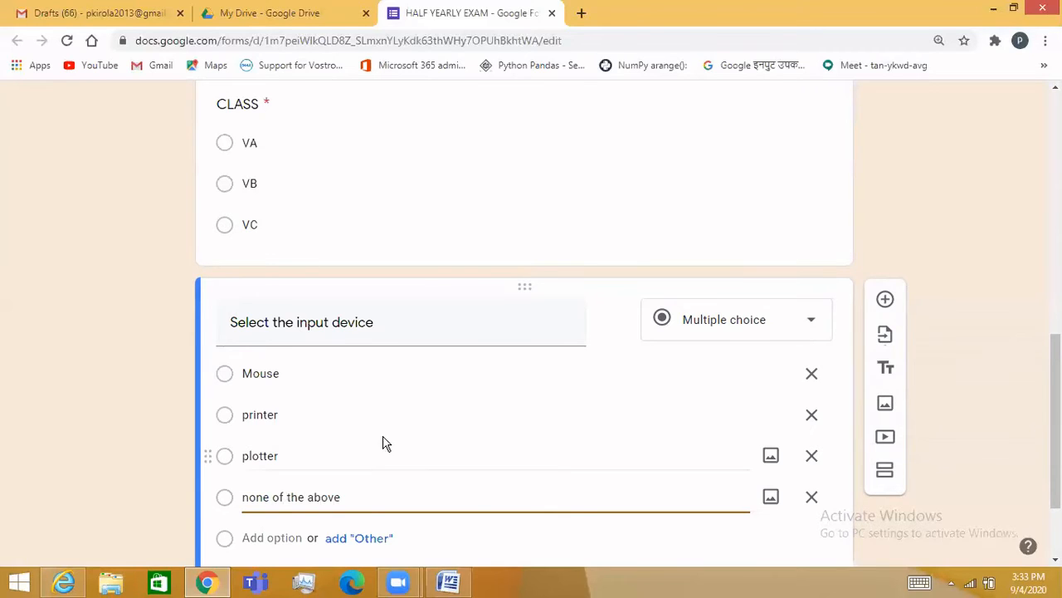
scroll(522, 449, "down", 3)
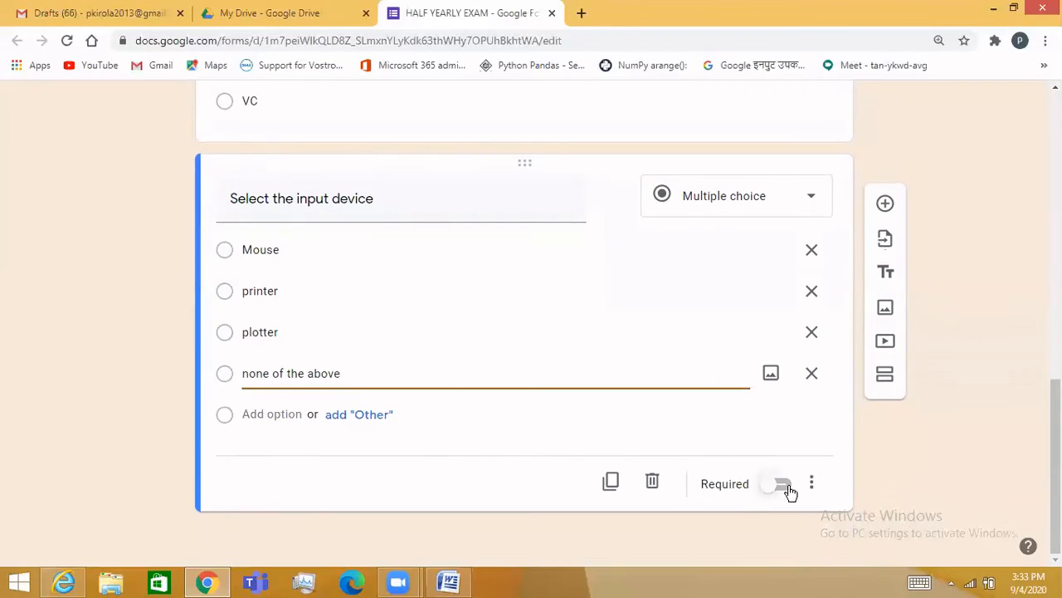
left_click(785, 488)
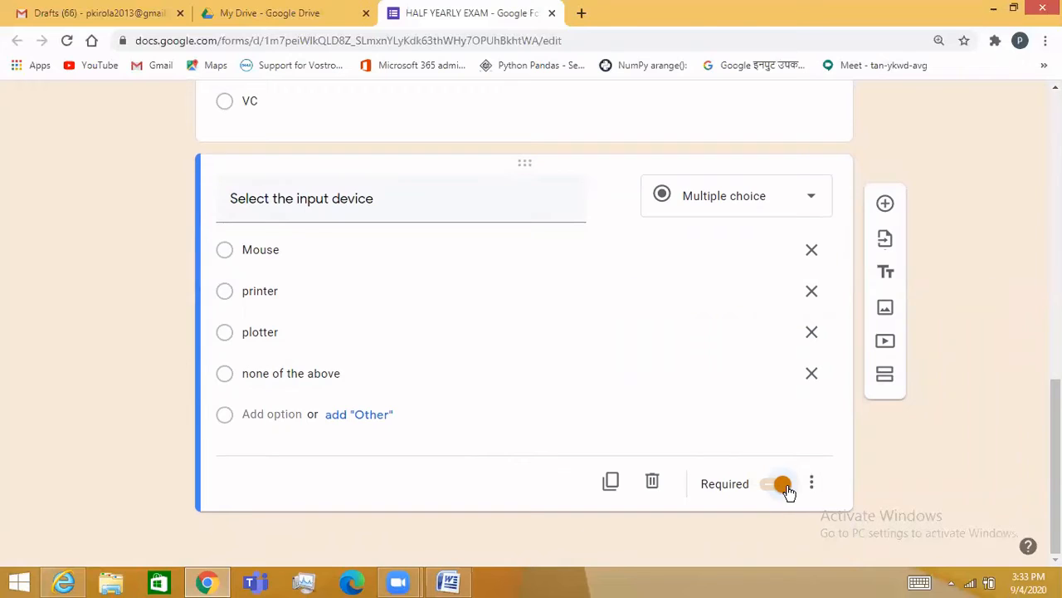
- Add a required question titled "Define Computers" below the input device question, using the Paragraph type
left_click(885, 205)
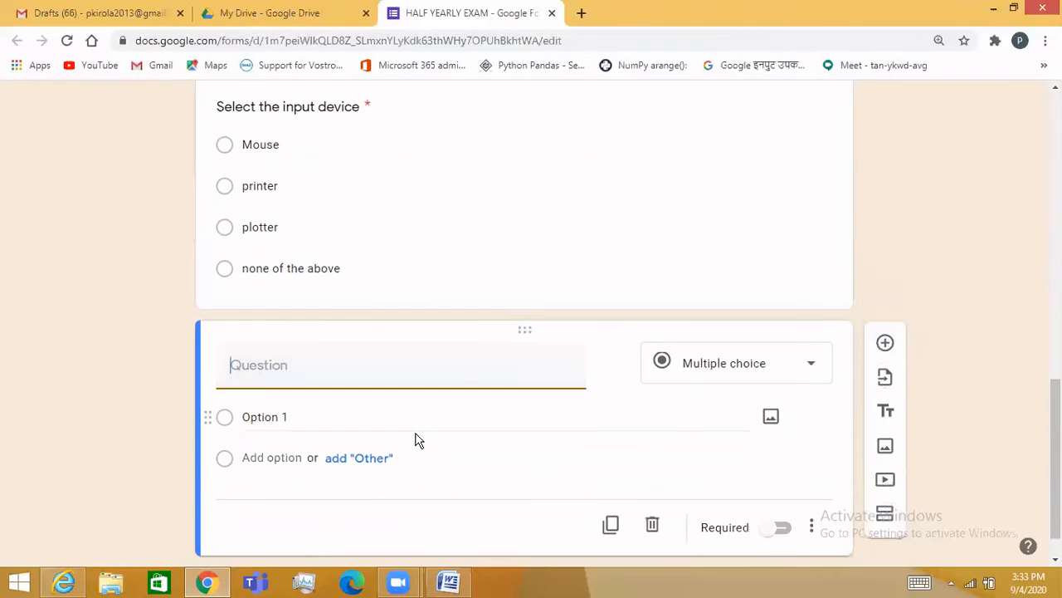
type("Defi")
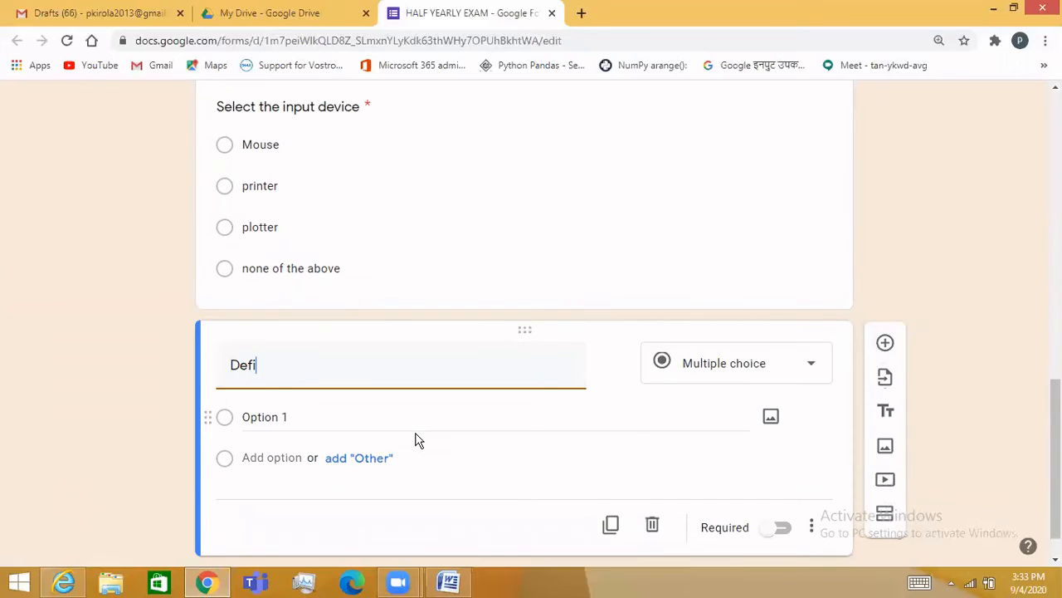
type("ne Computers")
left_click(750, 372)
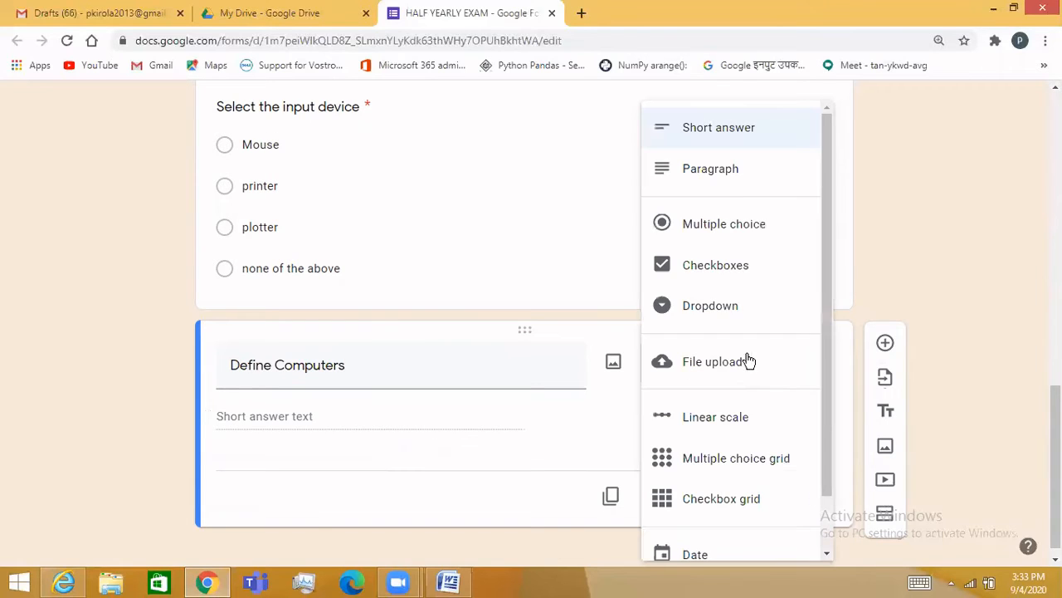
left_click(738, 182)
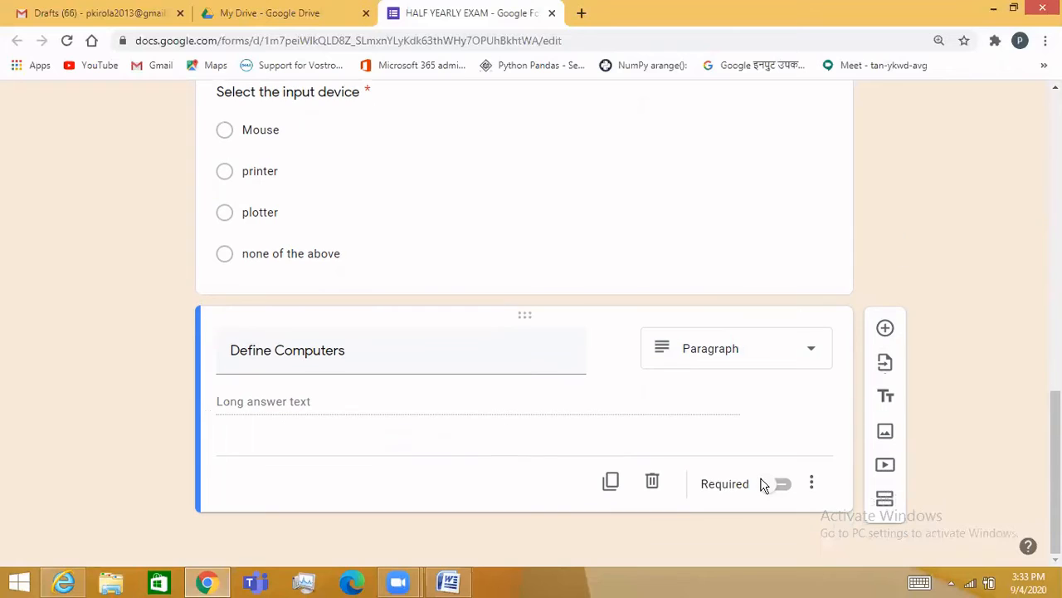
left_click(795, 489)
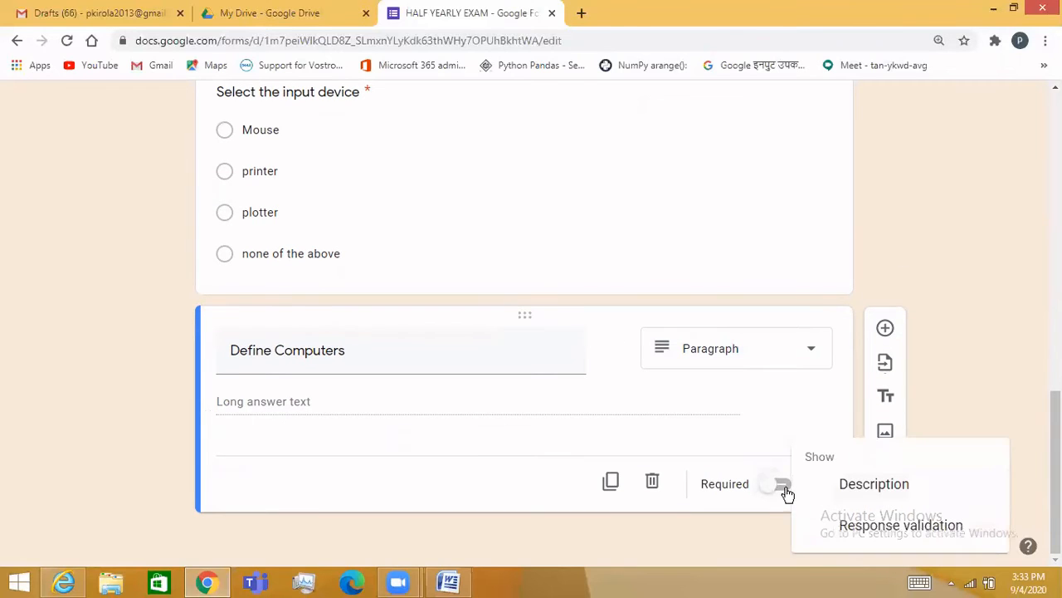
left_click(783, 487)
left_click(769, 490)
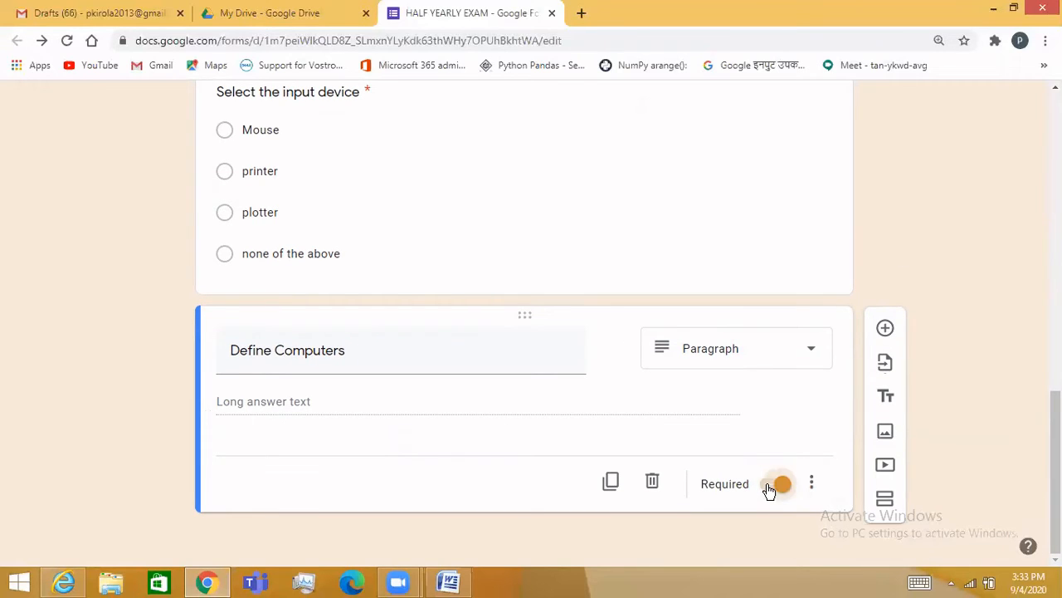
- Limit the form to 1 response per person in the form's general settings
scroll(962, 324, "up", 3)
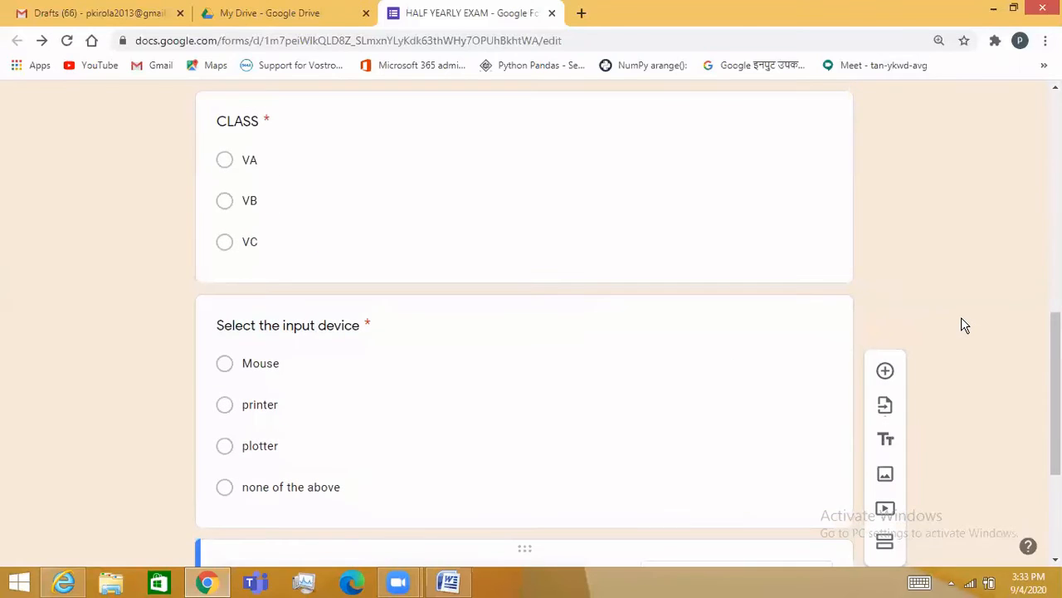
scroll(952, 258, "up", 10)
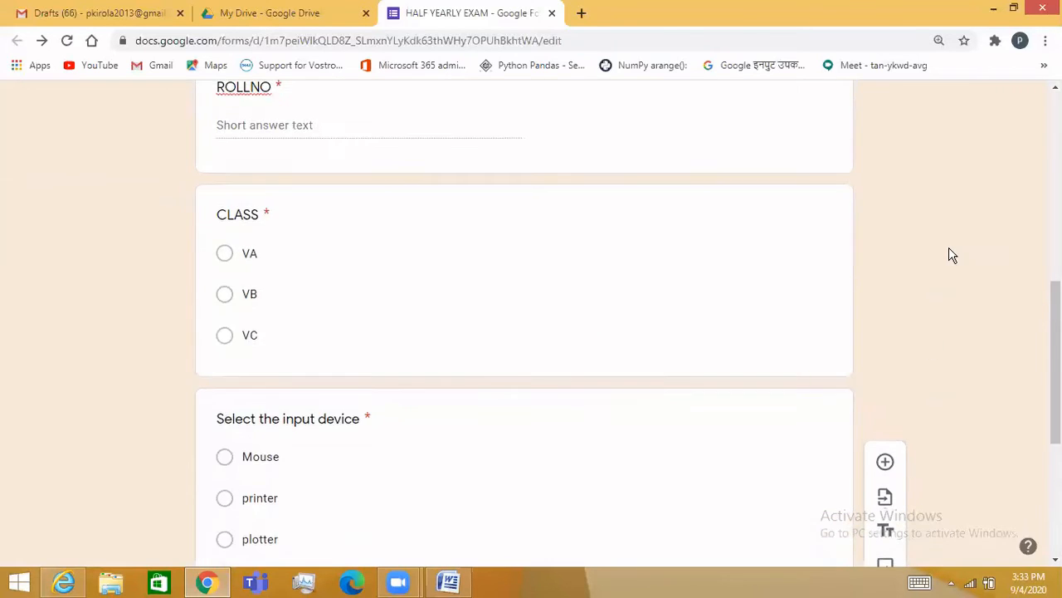
scroll(952, 257, "down", 4)
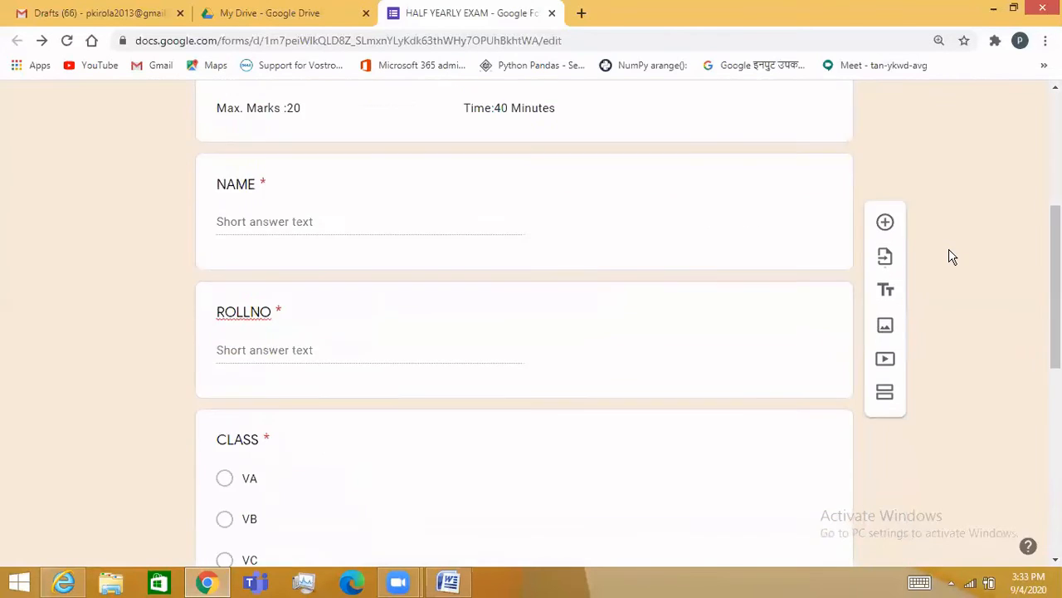
scroll(952, 257, "up", 4)
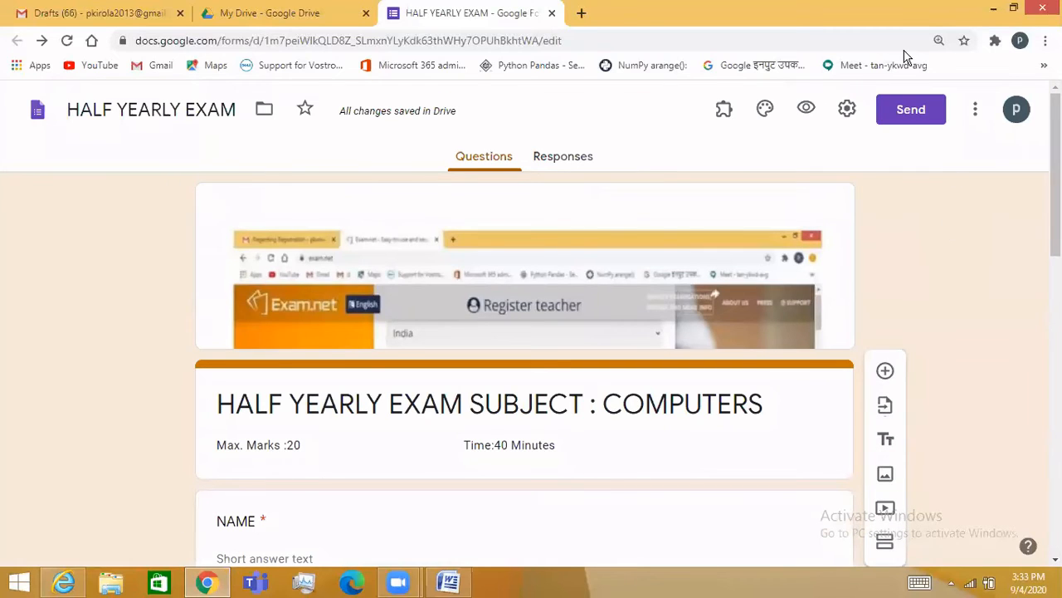
left_click(848, 118)
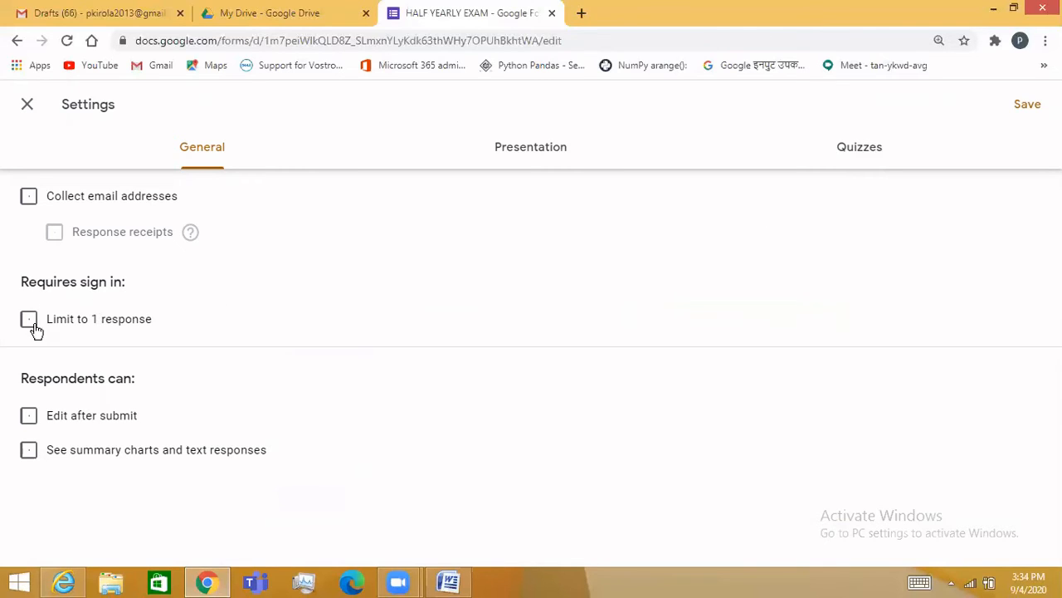
left_click(153, 323)
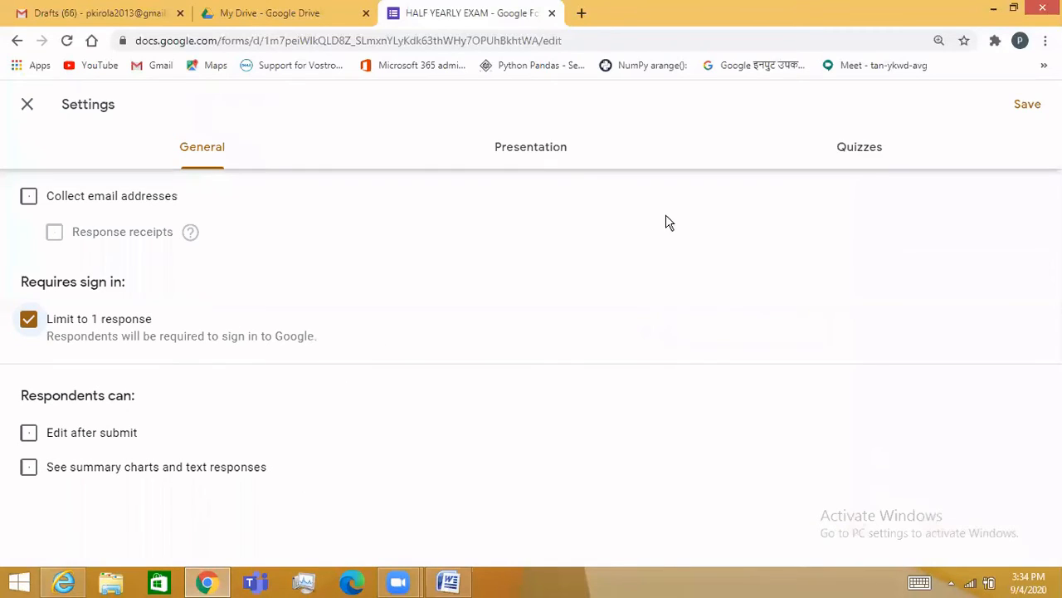
- Set the form's confirmation message to "Submitted" in the presentation settings
left_click(538, 145)
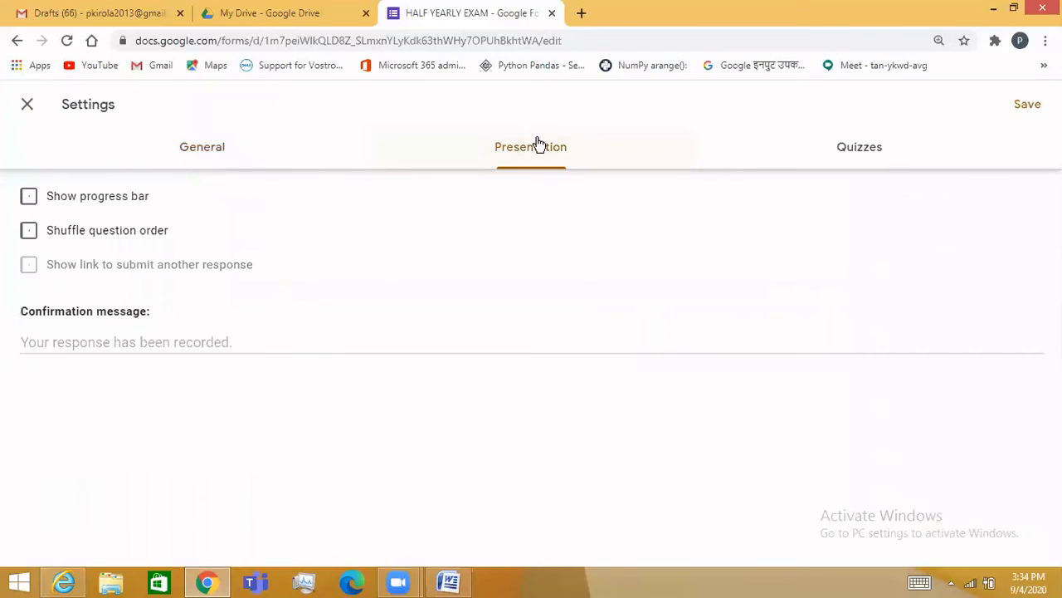
left_click(104, 341)
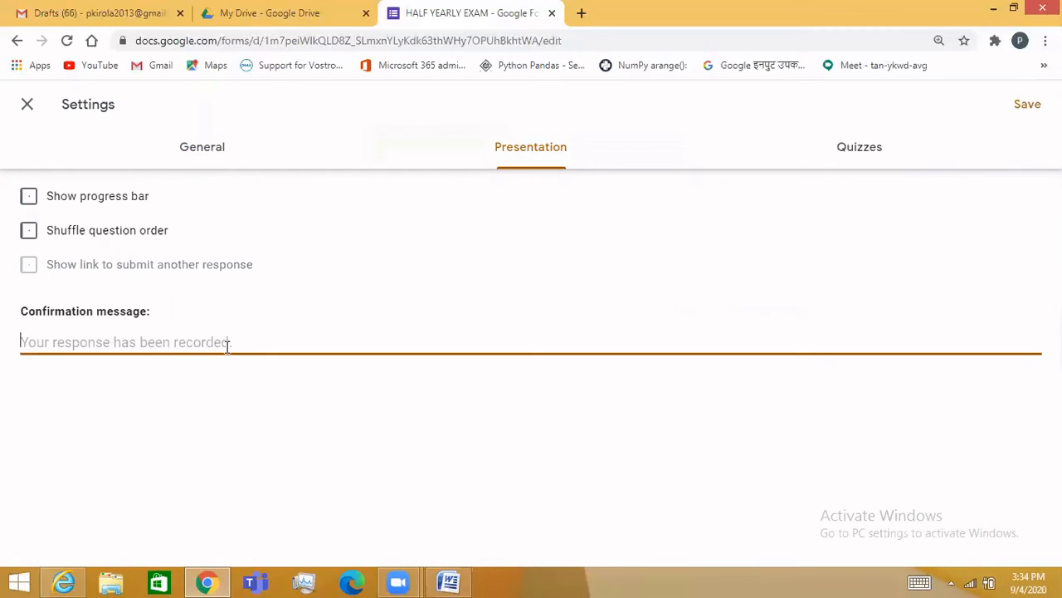
type("Subm")
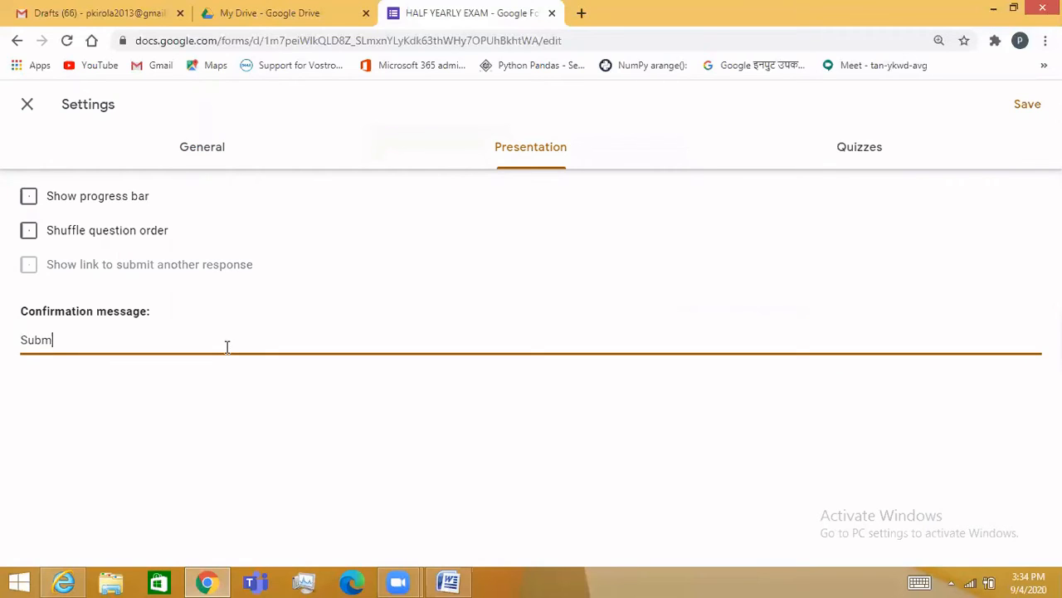
type("iited")
key("ctrl+a")
type("Submit")
key("BackSpace")
type("tted")
- Make the form a quiz whose grades are released later, after manual review
left_click(876, 151)
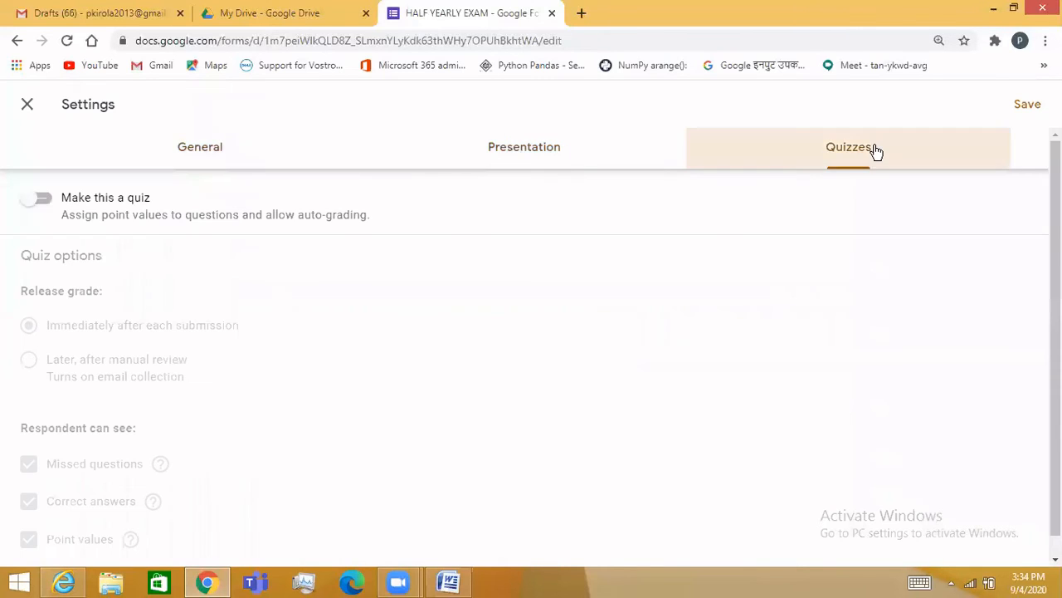
left_click(42, 199)
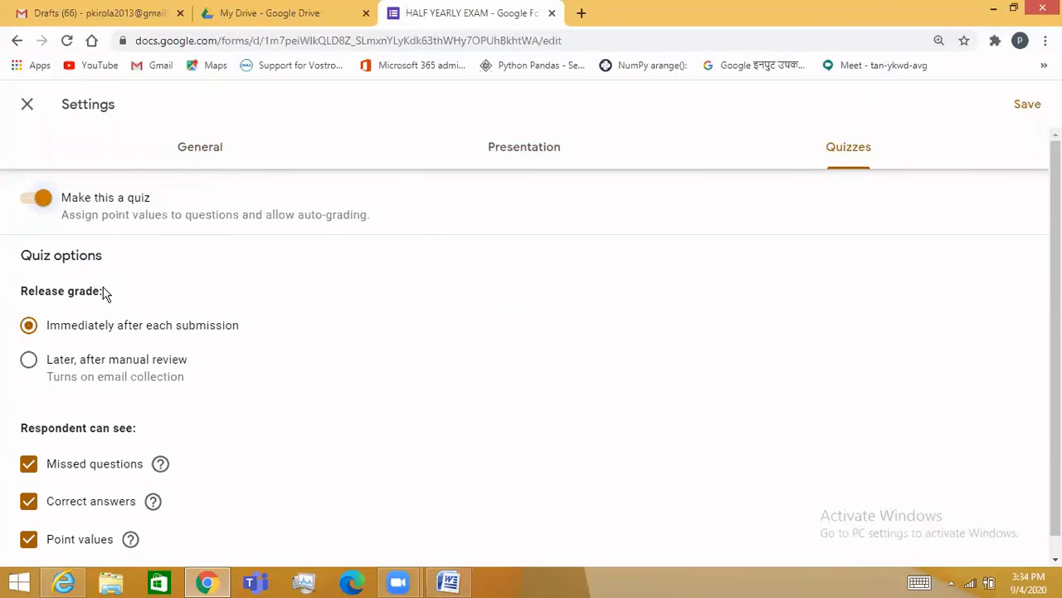
left_click(29, 363)
- Hide missed questions, correct answers and point values from respondents, and save the form settings
scroll(430, 399, "down", 1)
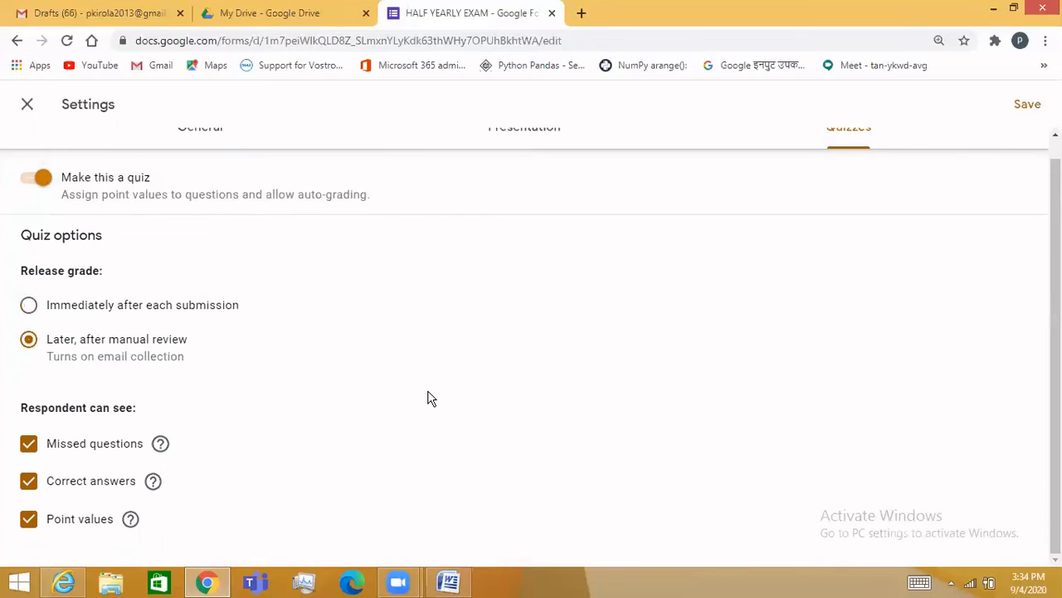
left_click(29, 447)
left_click(28, 483)
left_click(28, 520)
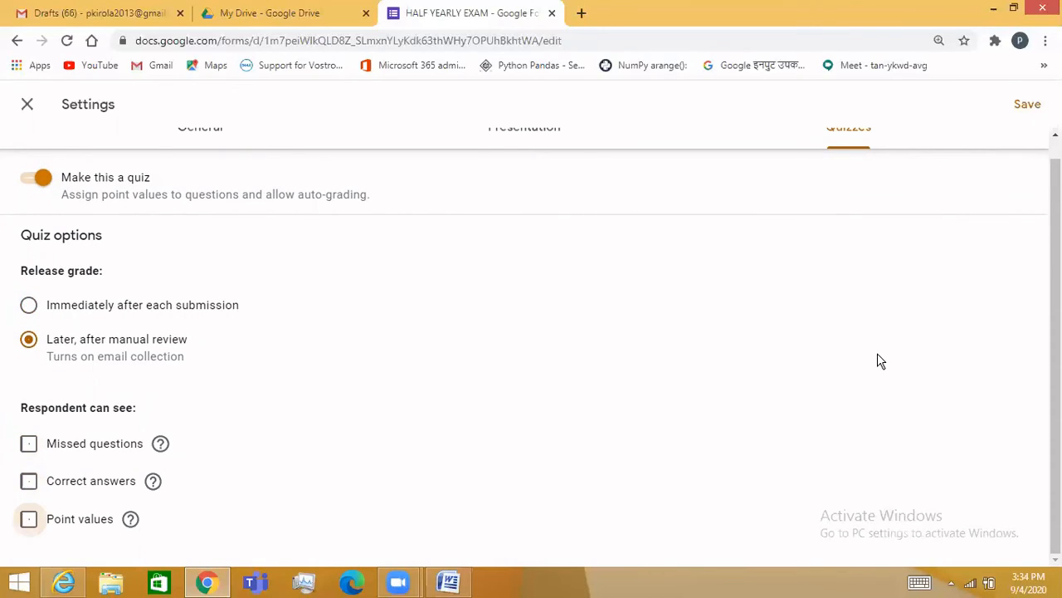
scroll(896, 332, "up", 1)
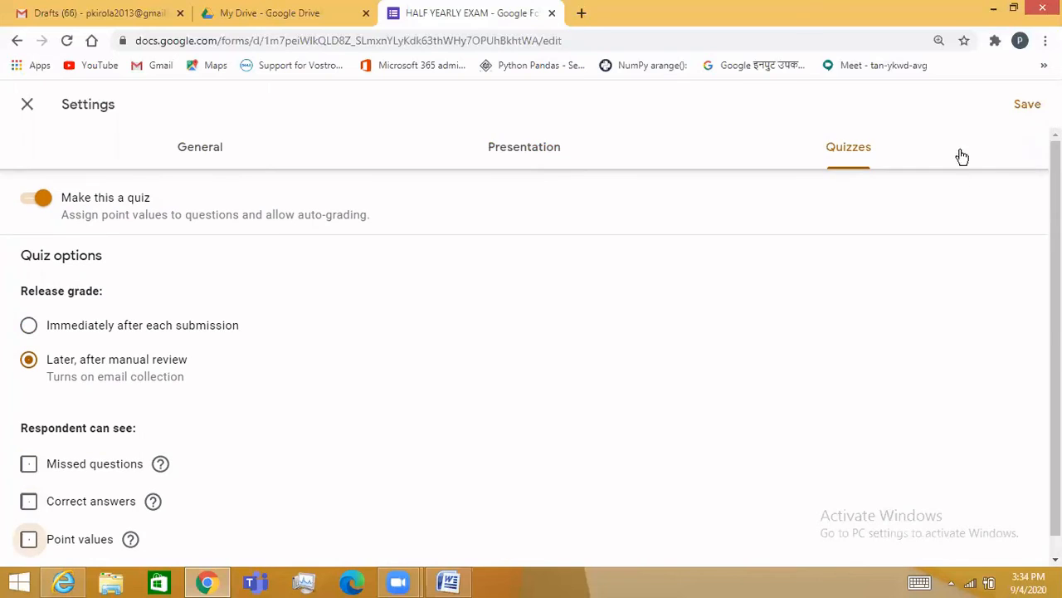
left_click(1026, 105)
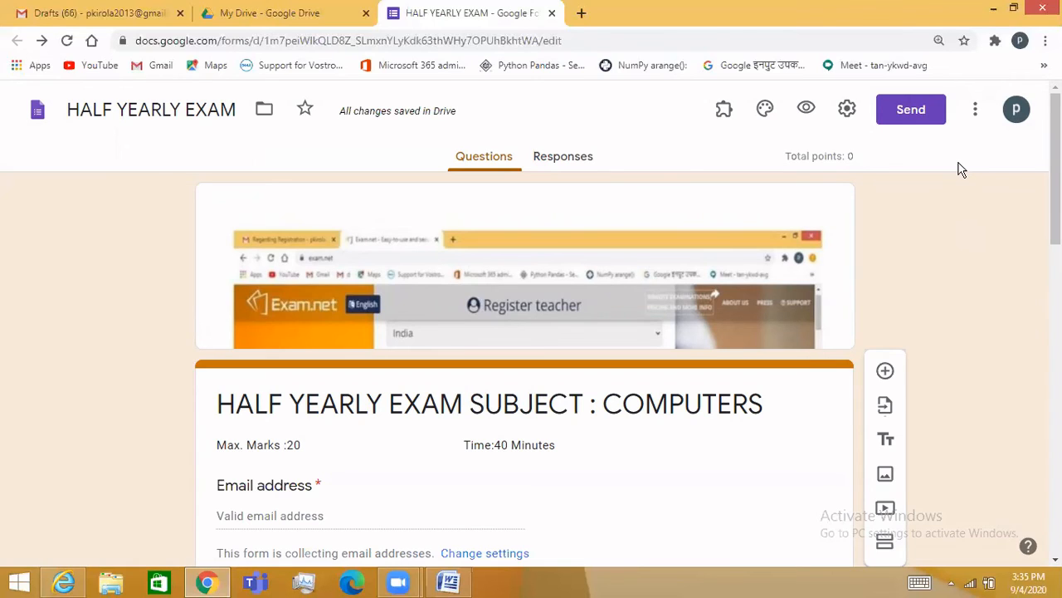
- Copy the form's shareable link as a shortened URL and close the send dialog
left_click(911, 113)
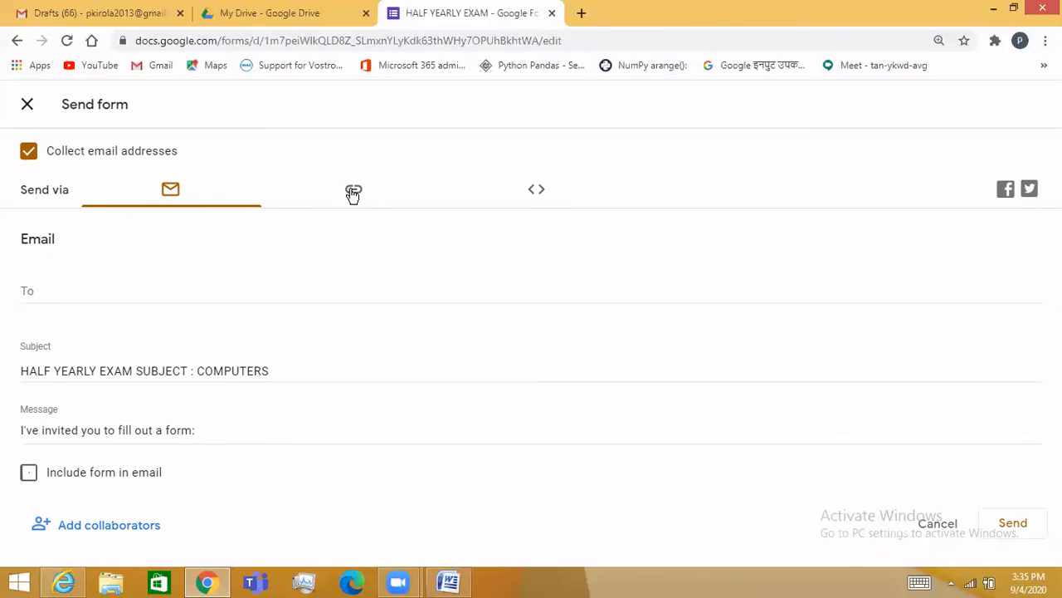
left_click(352, 193)
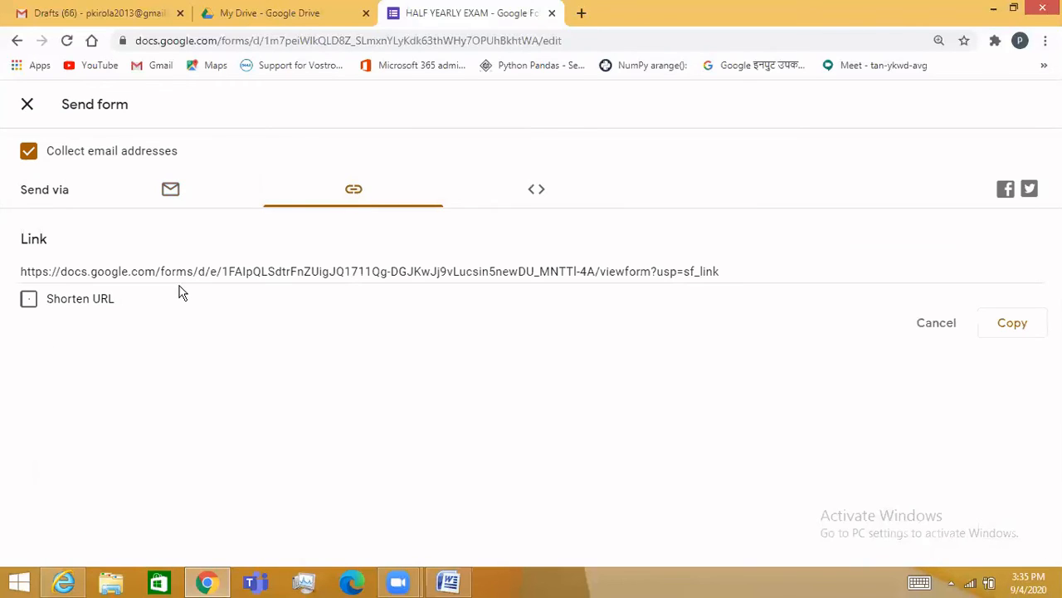
left_click(29, 302)
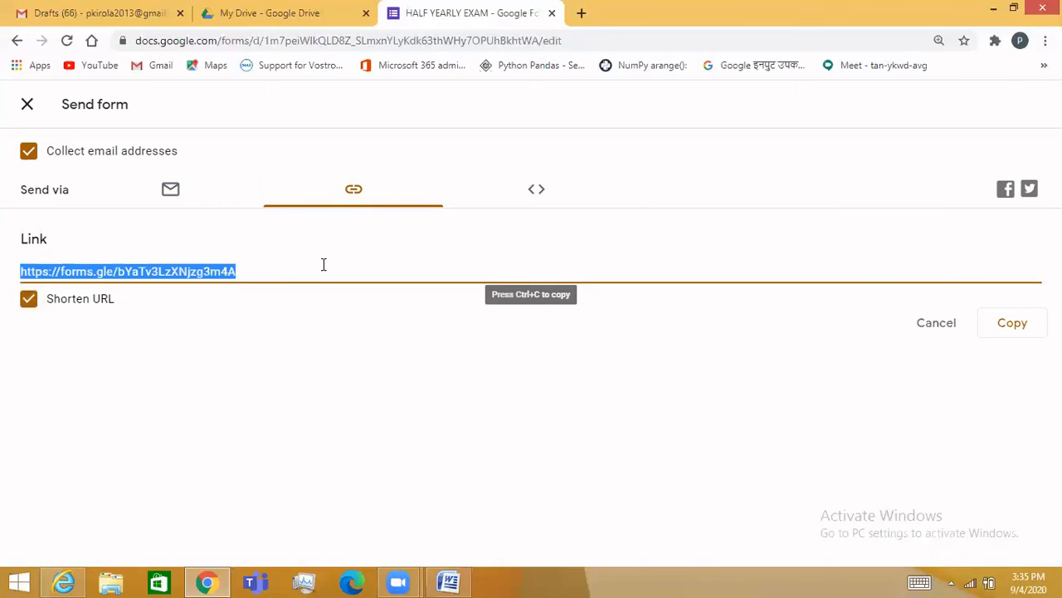
left_click(1012, 327)
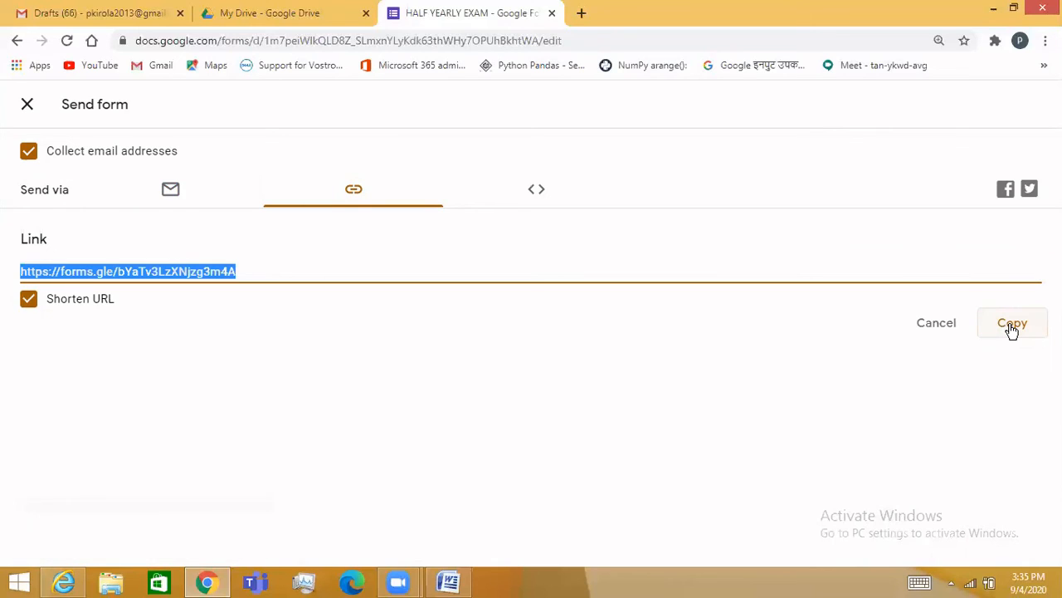
left_click(941, 329)
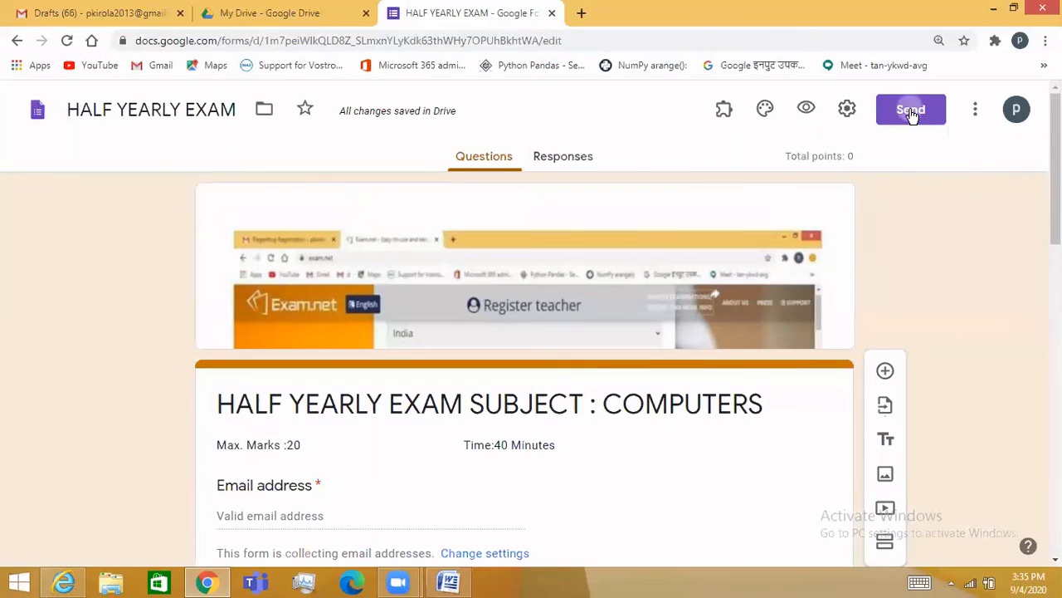
- Add a colleague from the contacts as a collaborator on the form with the Editor role, and send the invitation with notification on
left_click(911, 113)
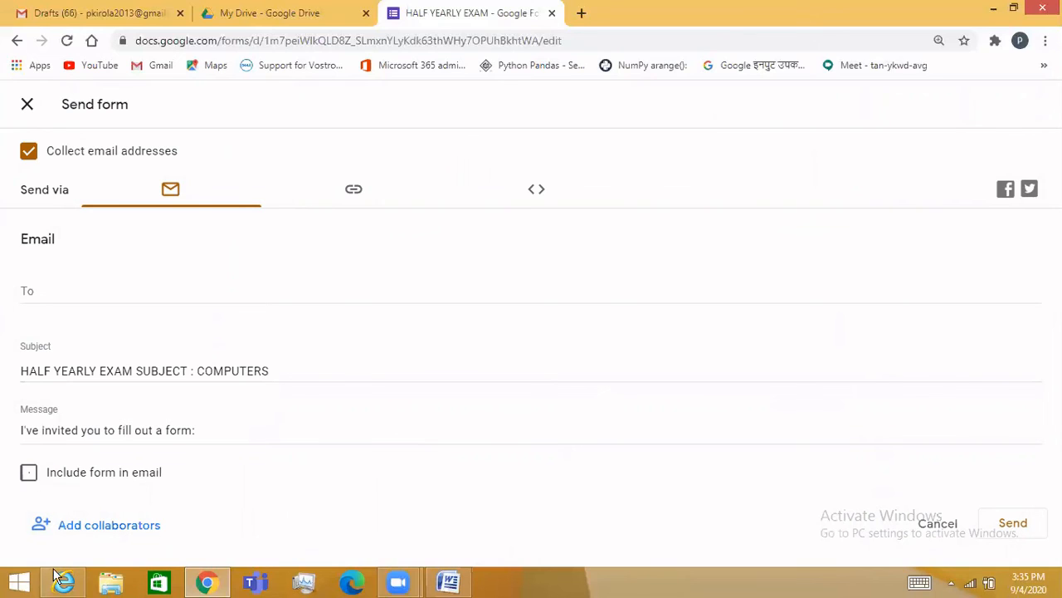
left_click(131, 526)
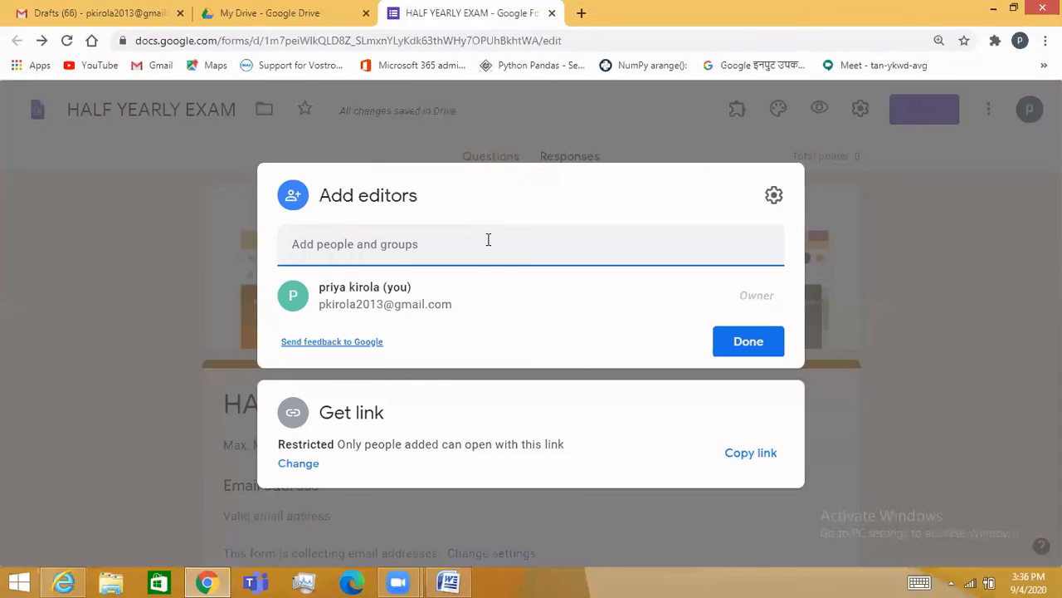
key("ctrl+v")
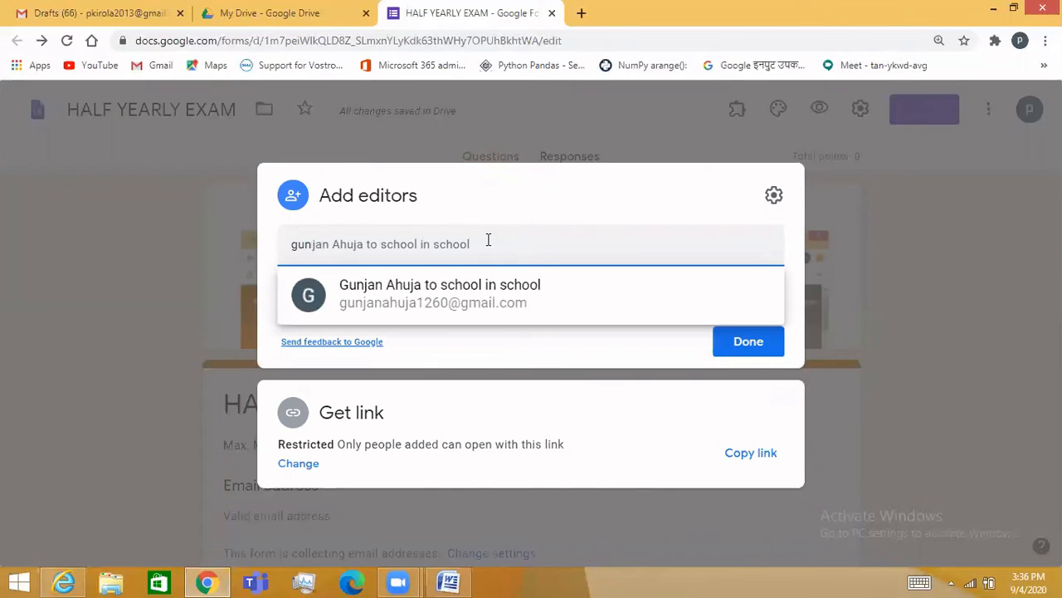
left_click(492, 288)
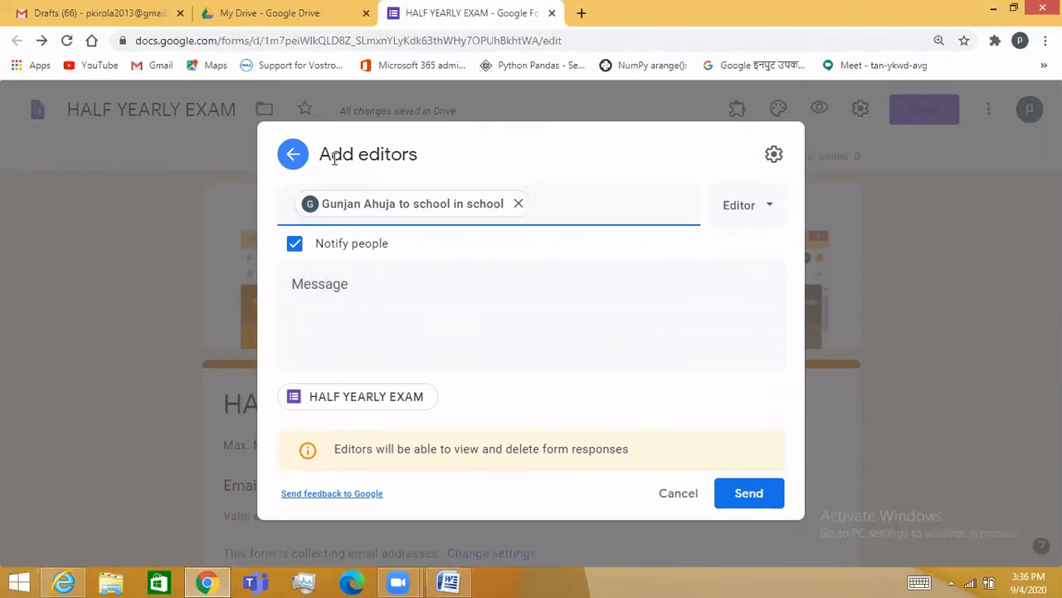
left_click(760, 212)
left_click(774, 254)
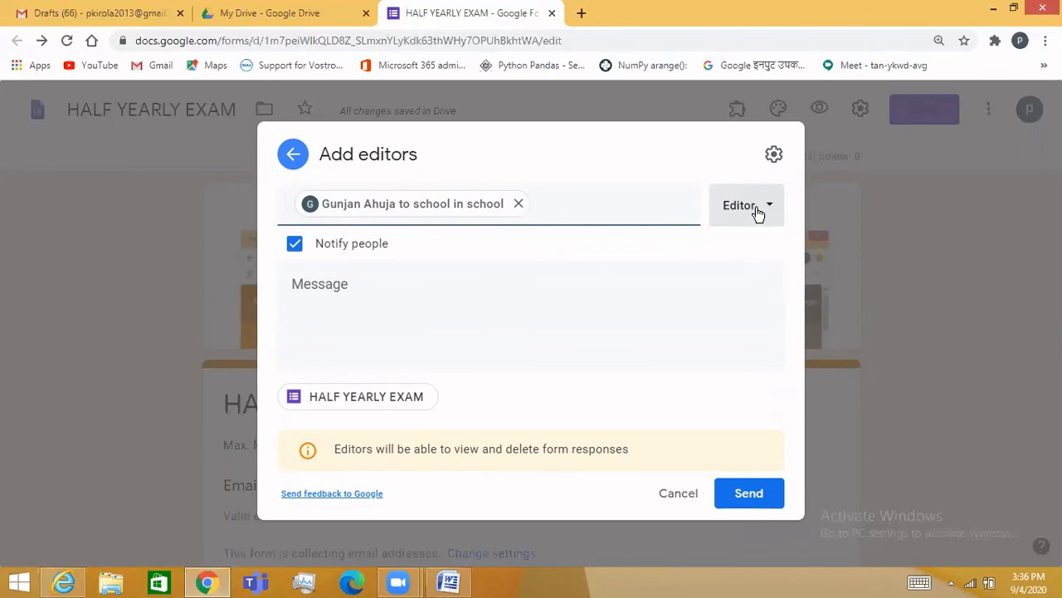
left_click(753, 209)
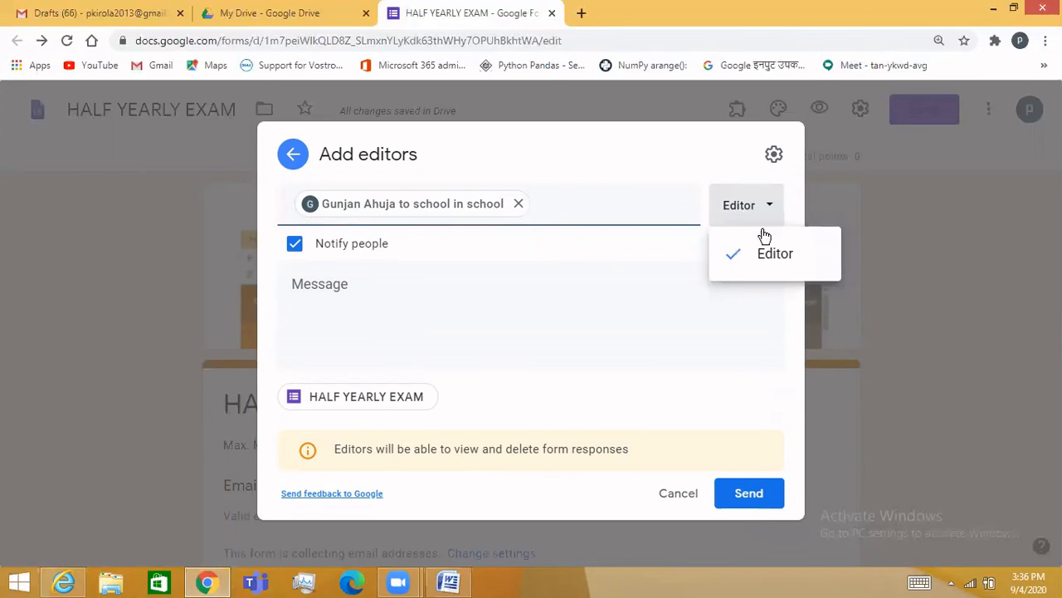
left_click(749, 493)
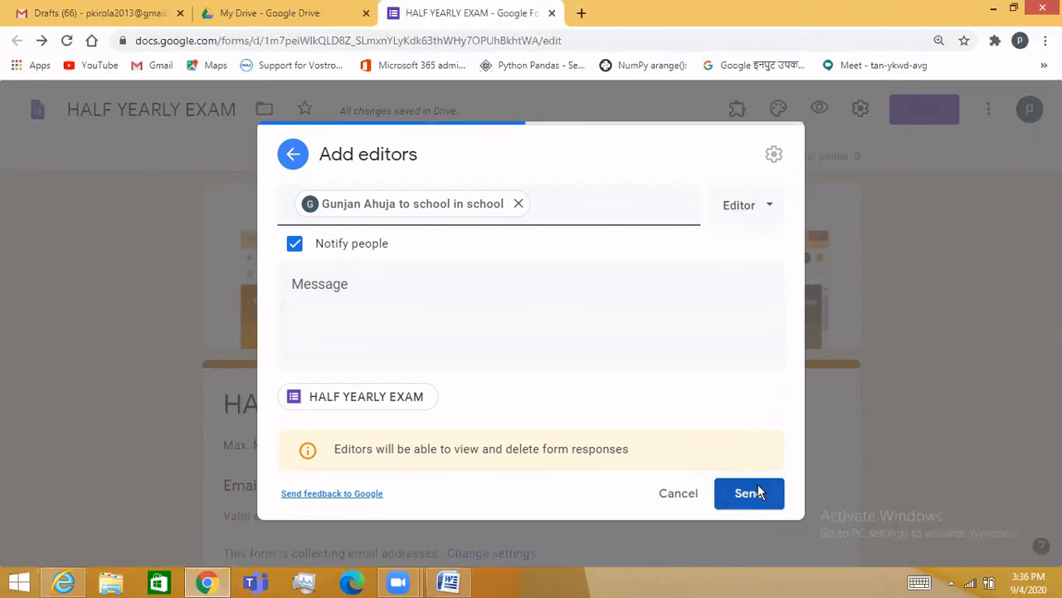